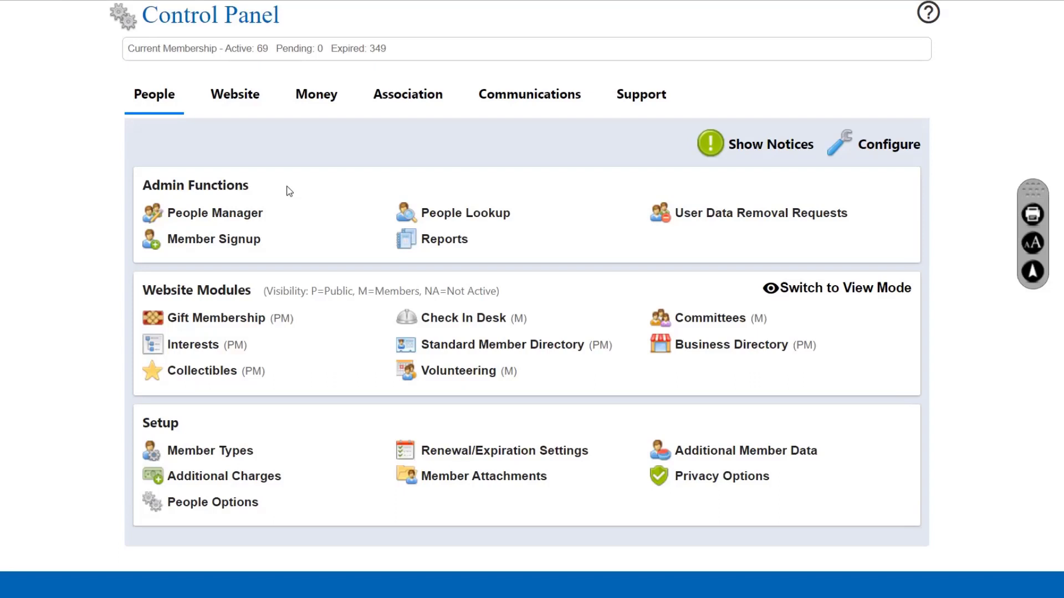
- Open the People Manager and search for non-members only
click(211, 221)
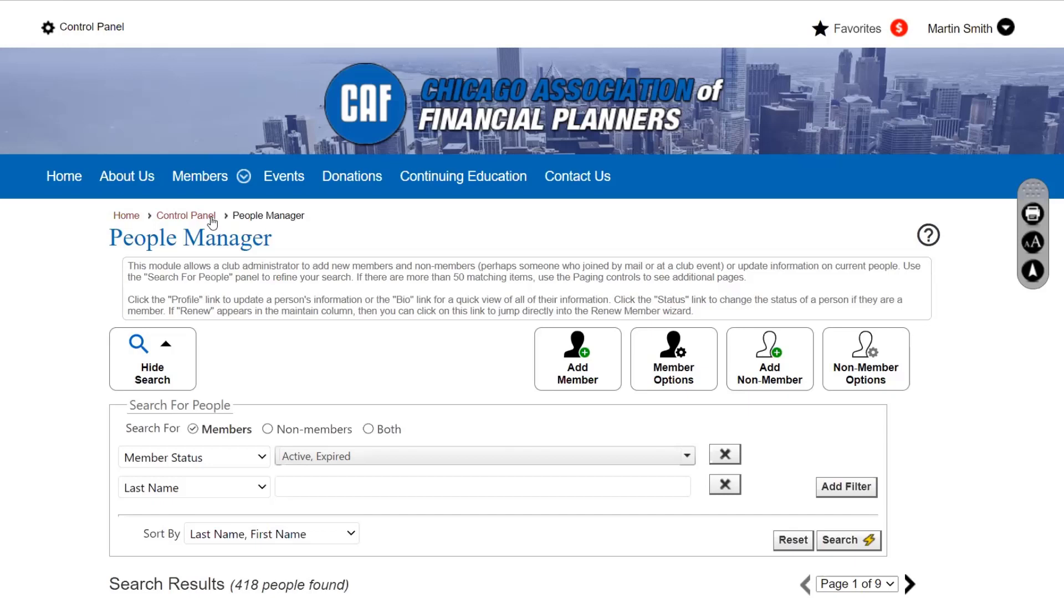
scroll(325, 367, down, 2)
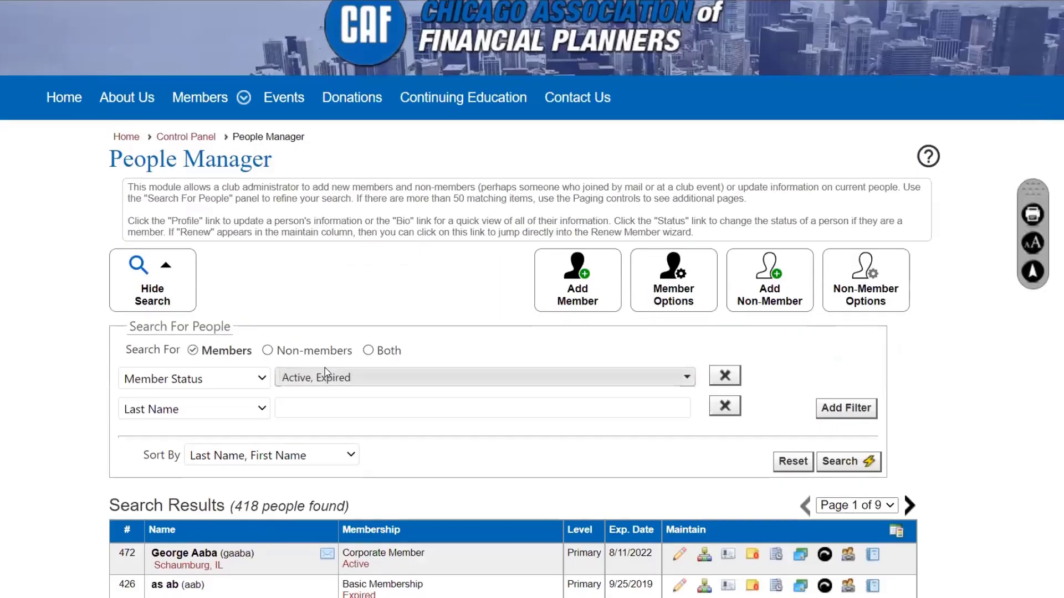
scroll(324, 367, down, 2)
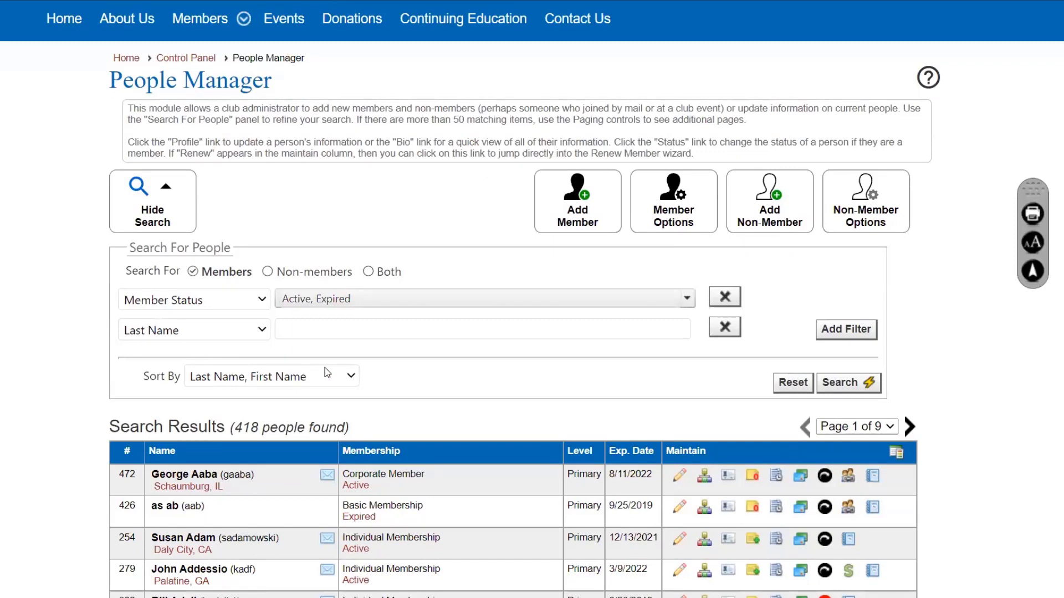
scroll(325, 367, down, 4)
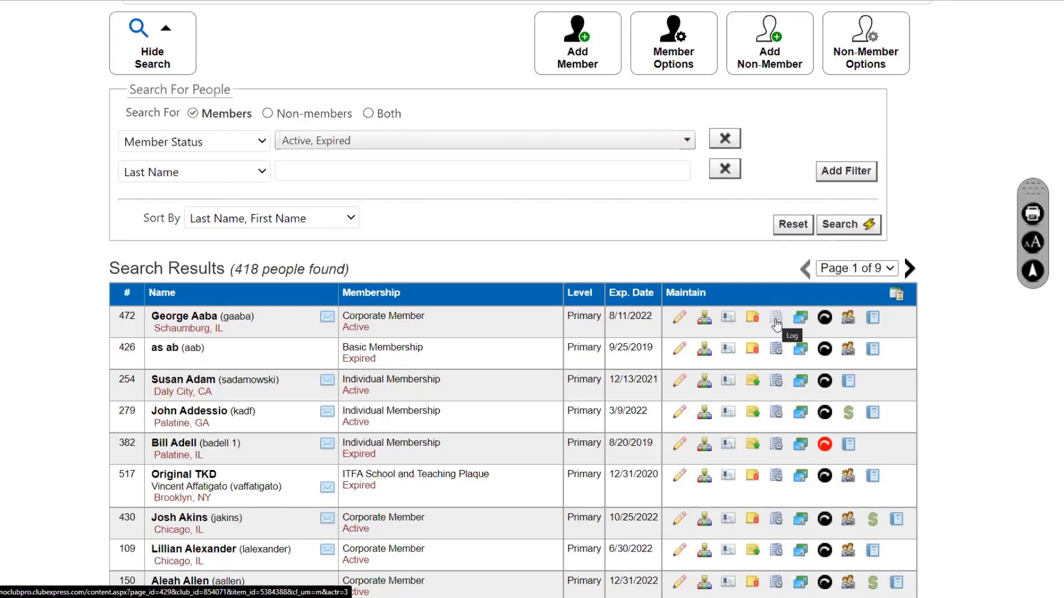
click(335, 114)
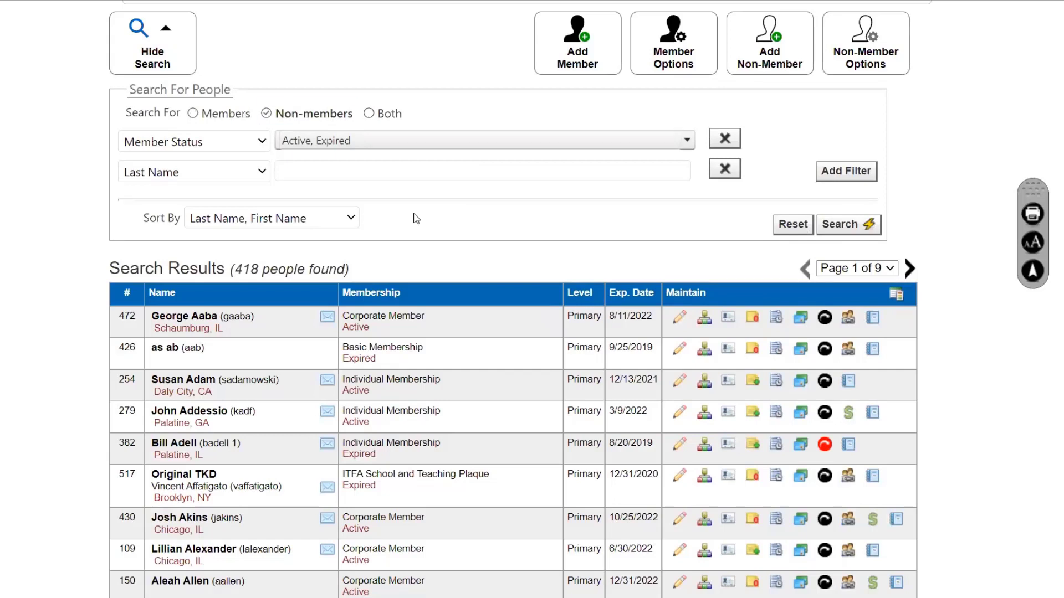
click(849, 221)
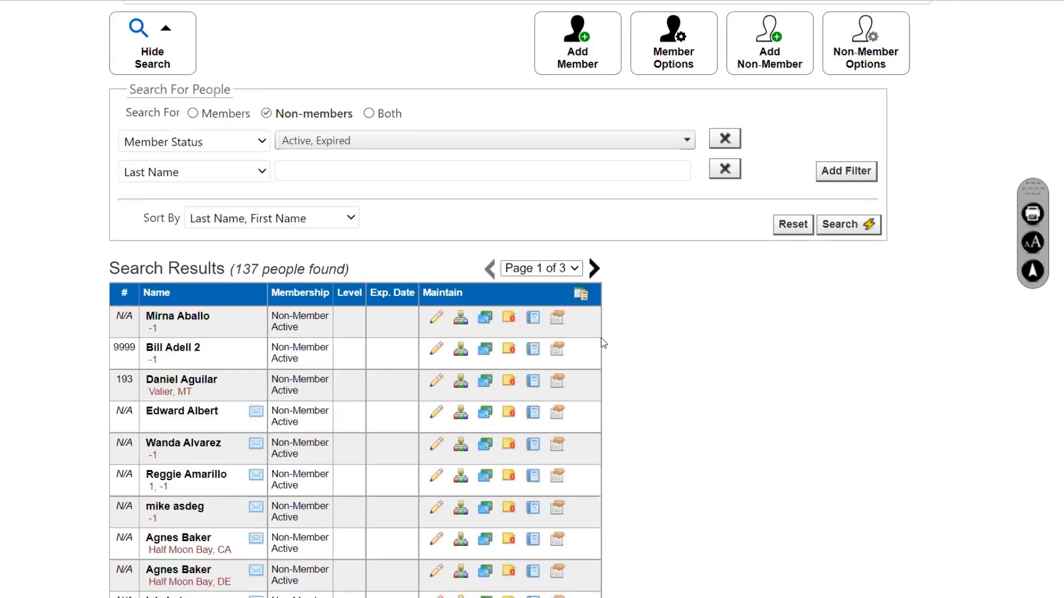
click(556, 317)
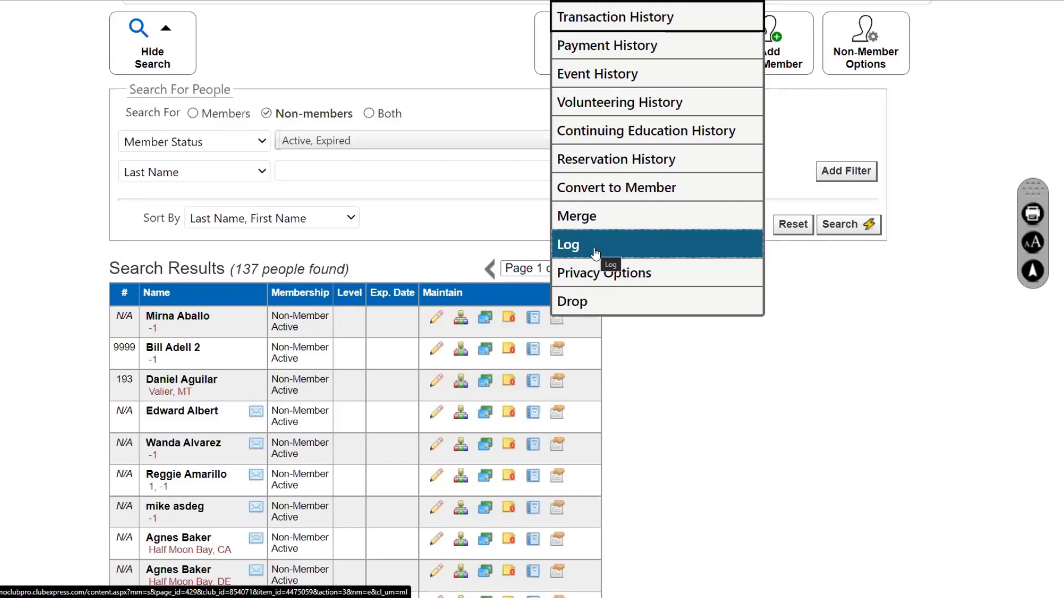
click(688, 381)
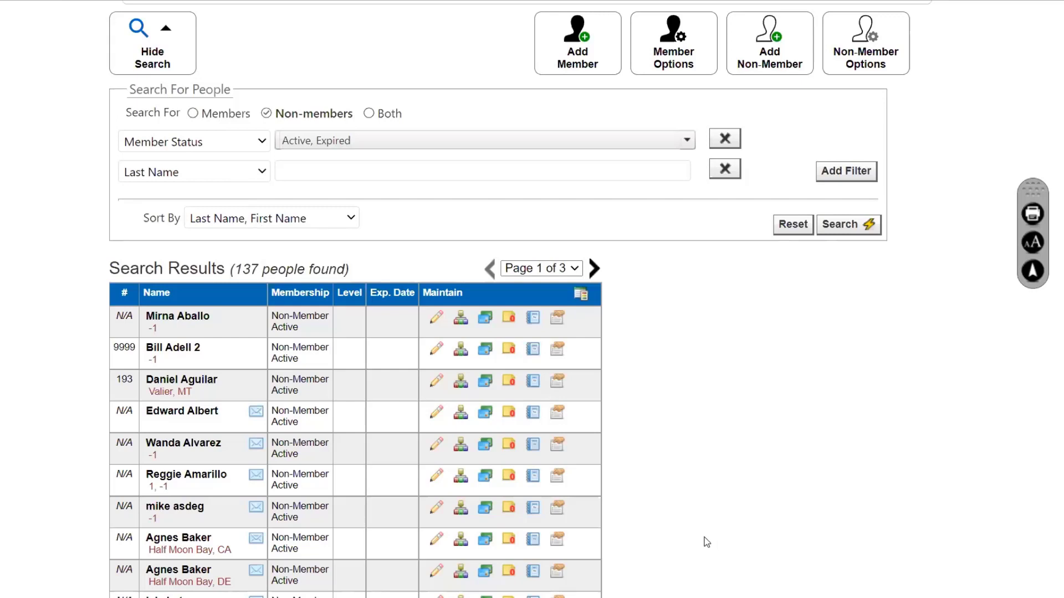
scroll(703, 542, up, 3)
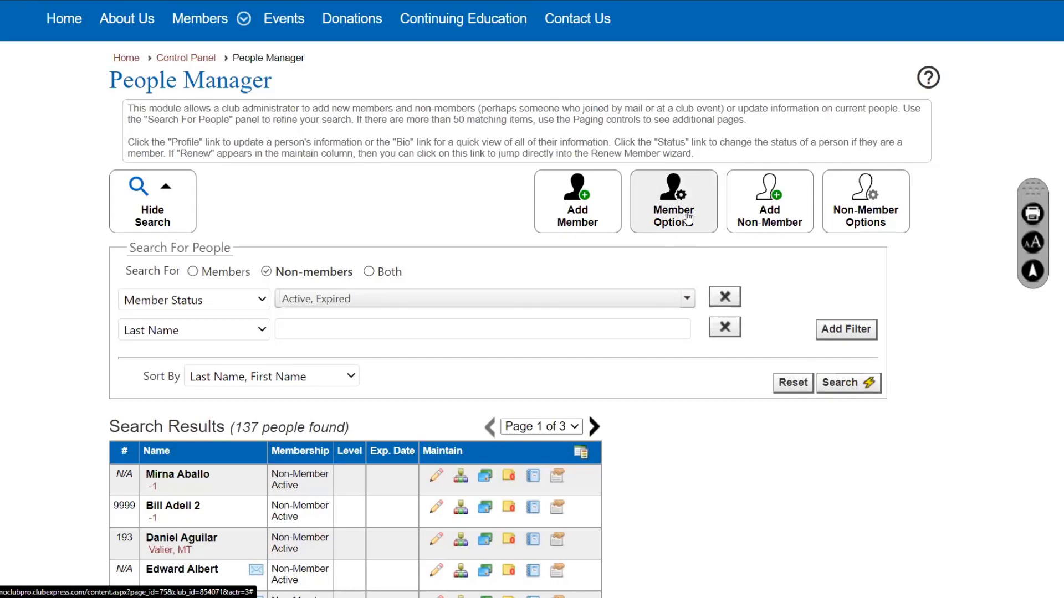
click(687, 219)
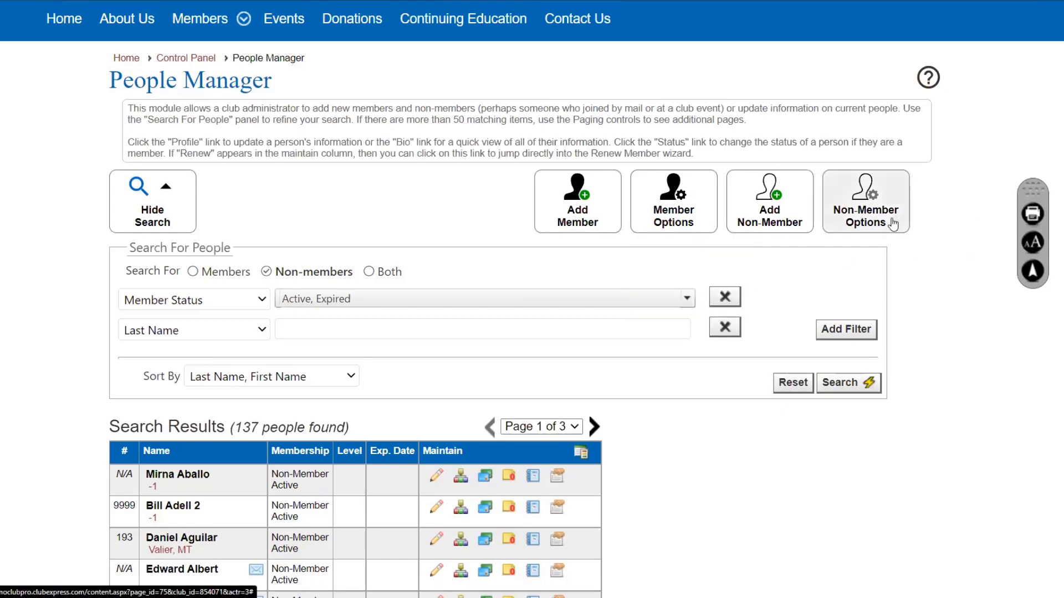
click(893, 223)
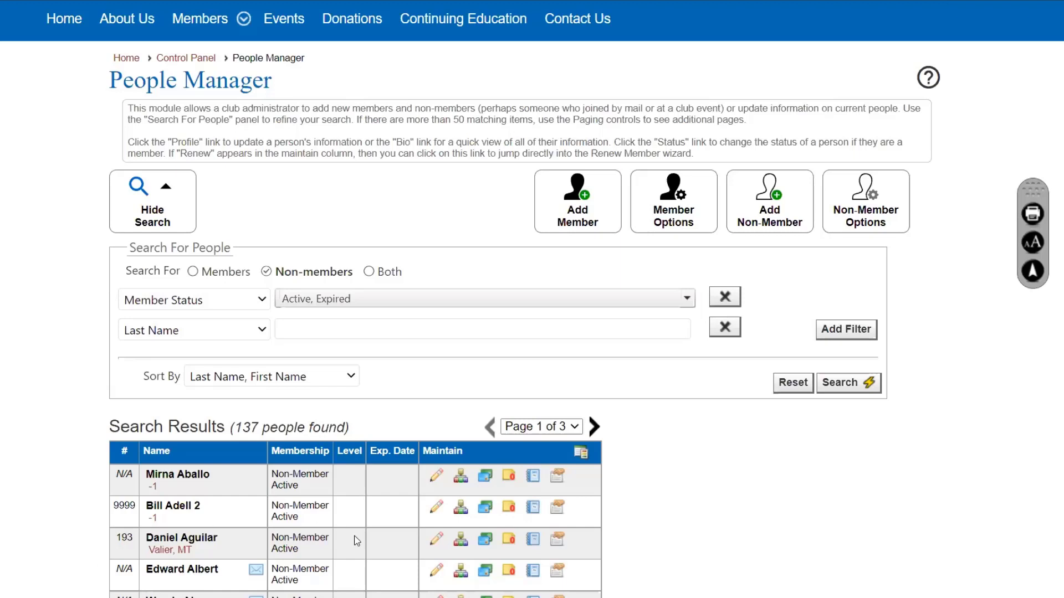
- Open the contact log of the first non-member in the search results
scroll(750, 494, down, 4)
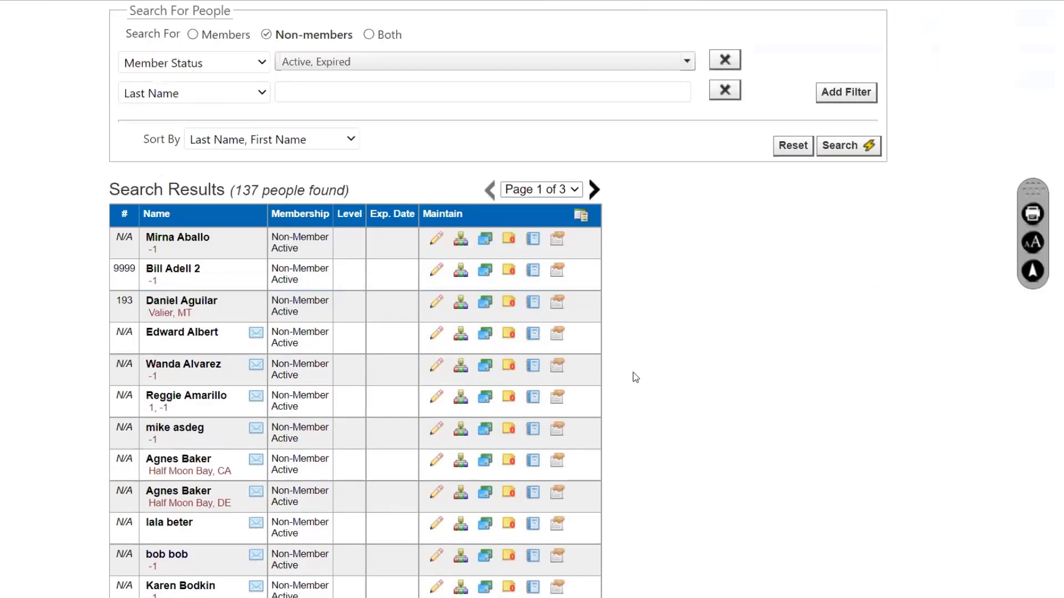
click(559, 242)
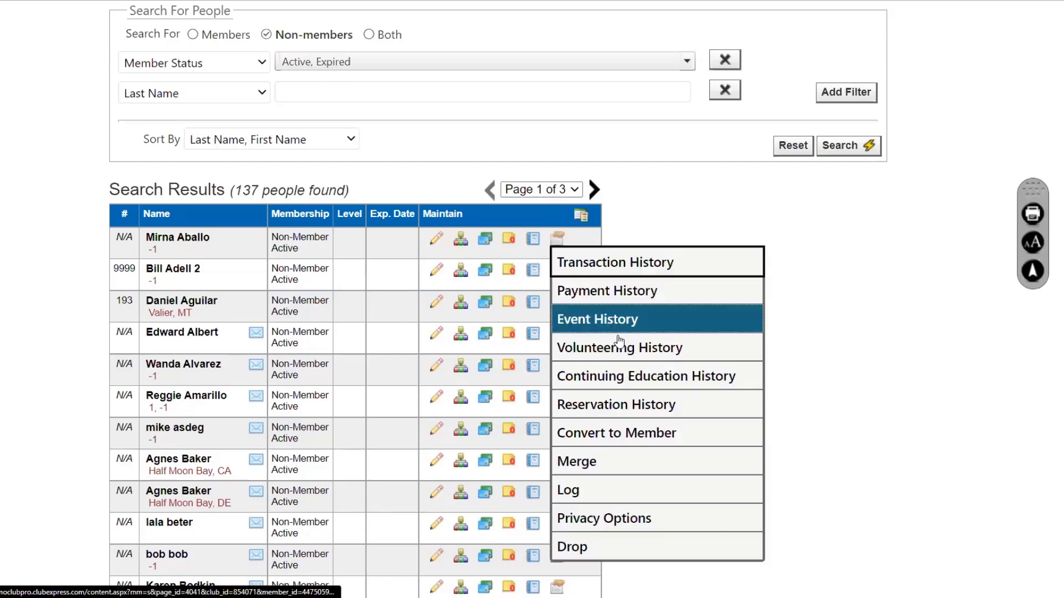
click(628, 490)
scroll(926, 400, down, 2)
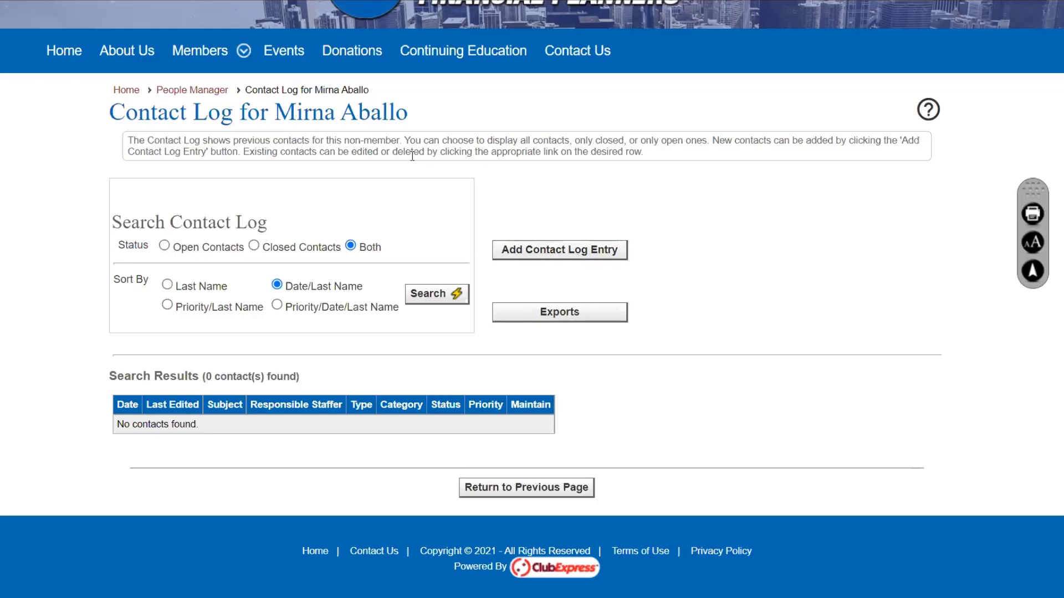
- Start a new contact log entry with follow-up date 09/29/2021, contact type Email Sent and contact category Event Sponsor
click(528, 254)
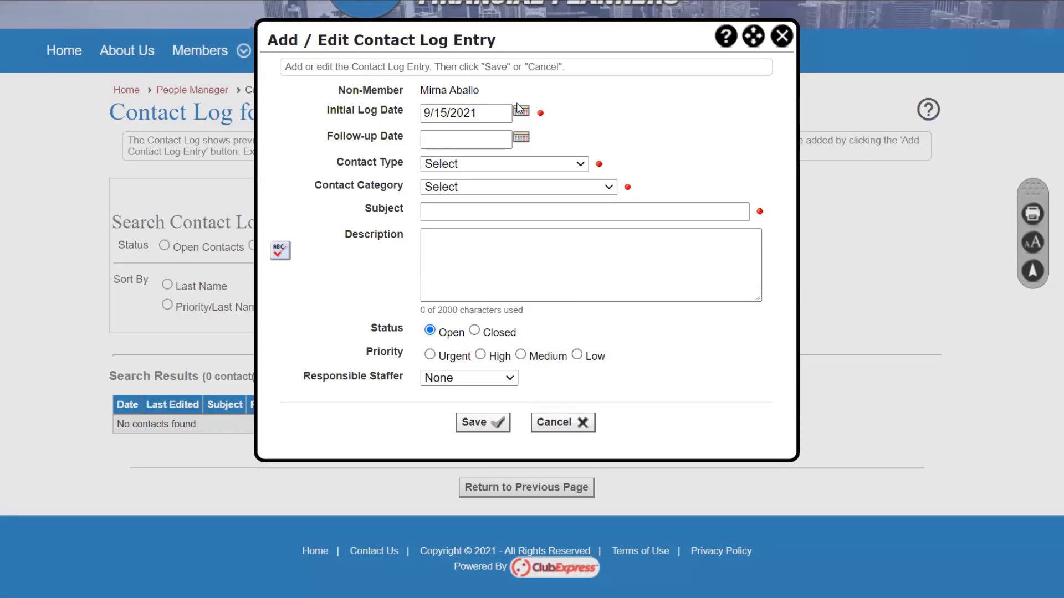
click(520, 138)
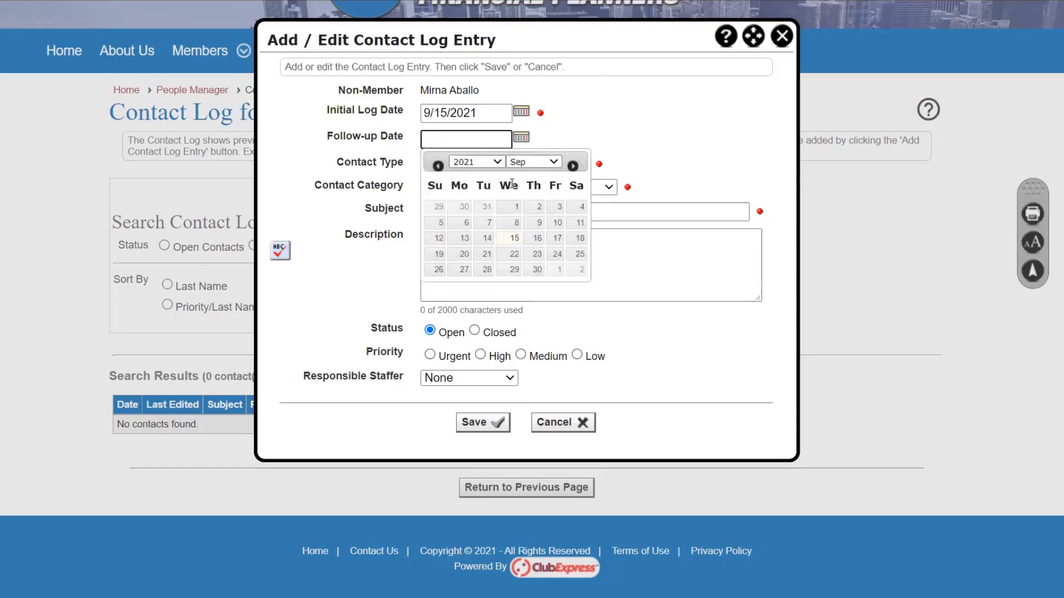
click(514, 270)
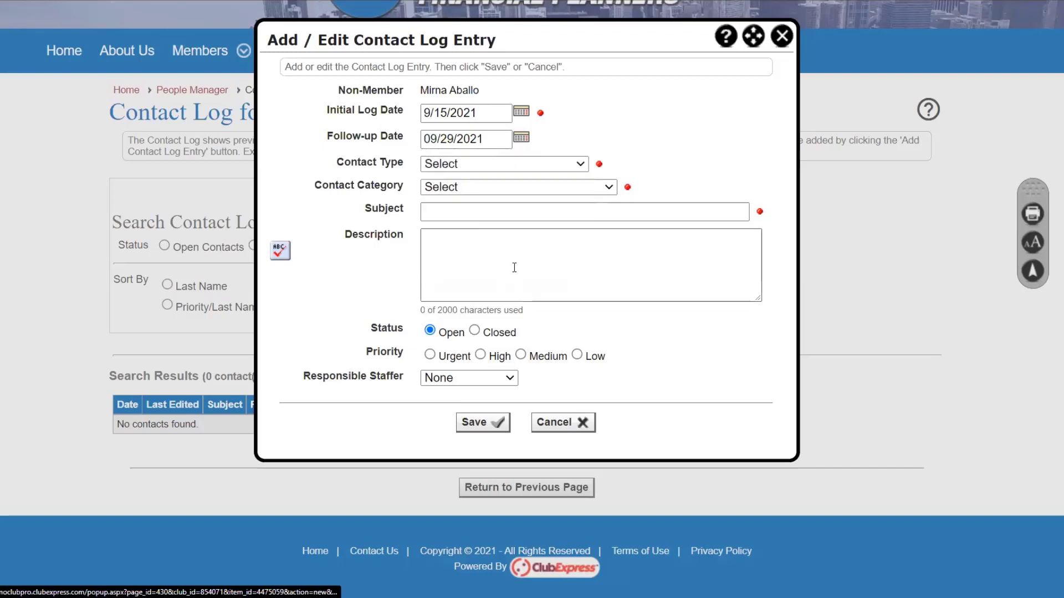
click(543, 161)
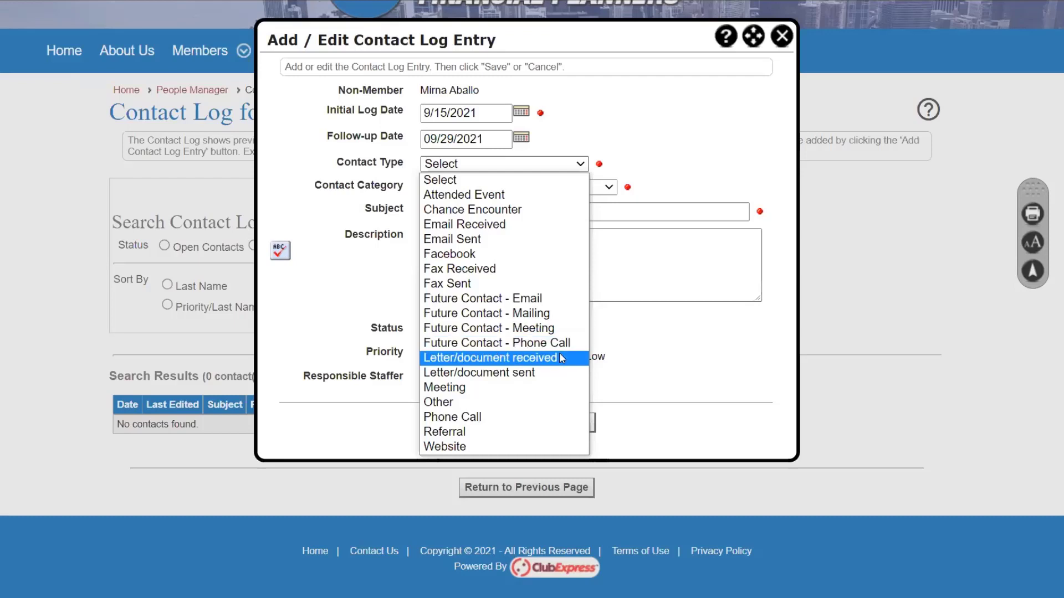
click(503, 240)
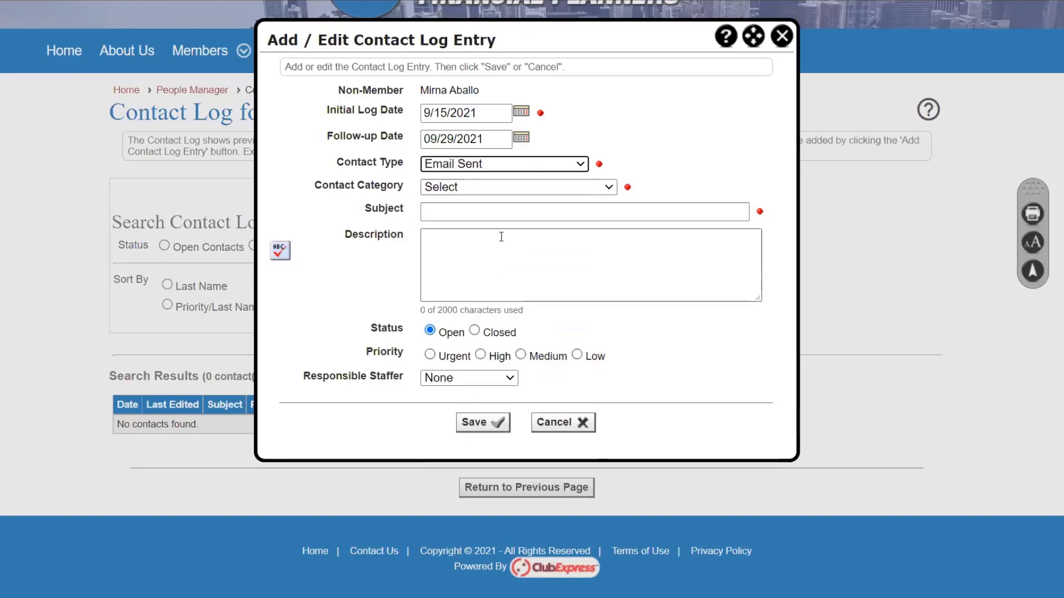
click(477, 188)
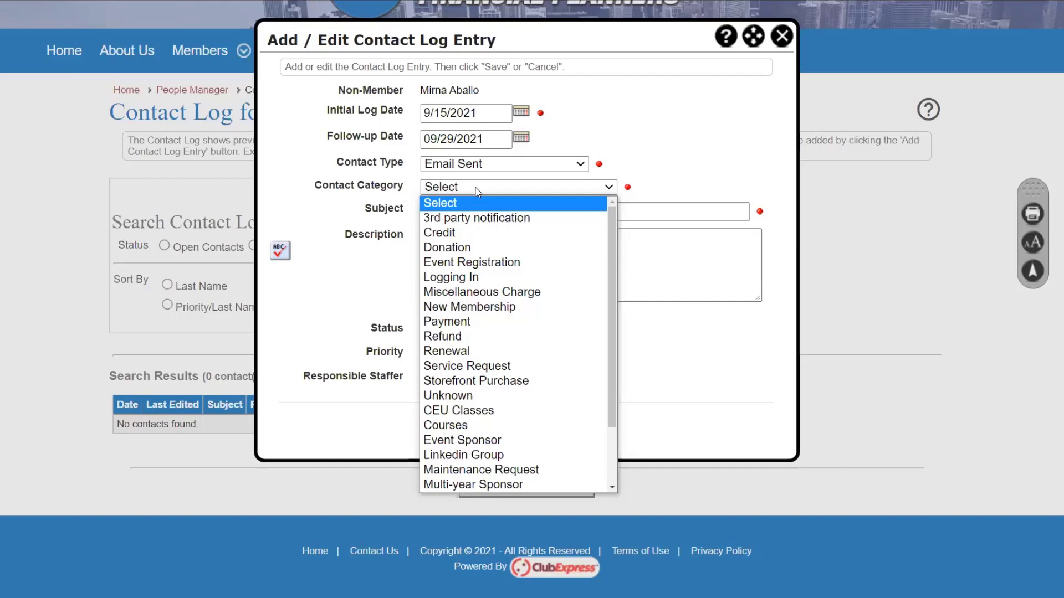
click(511, 441)
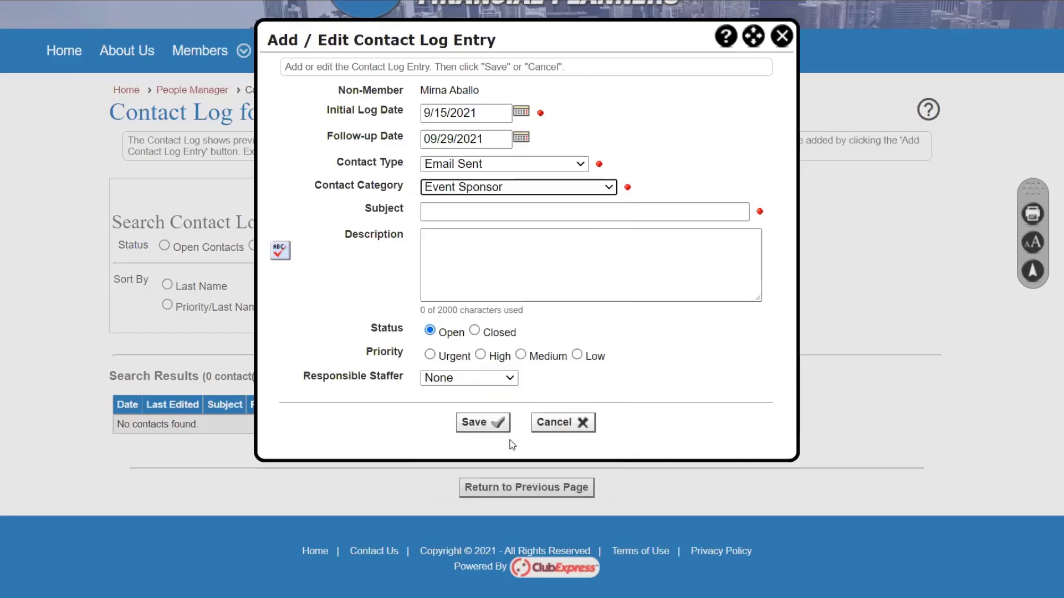
- Enter "Wants to be an event sponsor" as the subject of the contact log entry
click(458, 211)
click(459, 211)
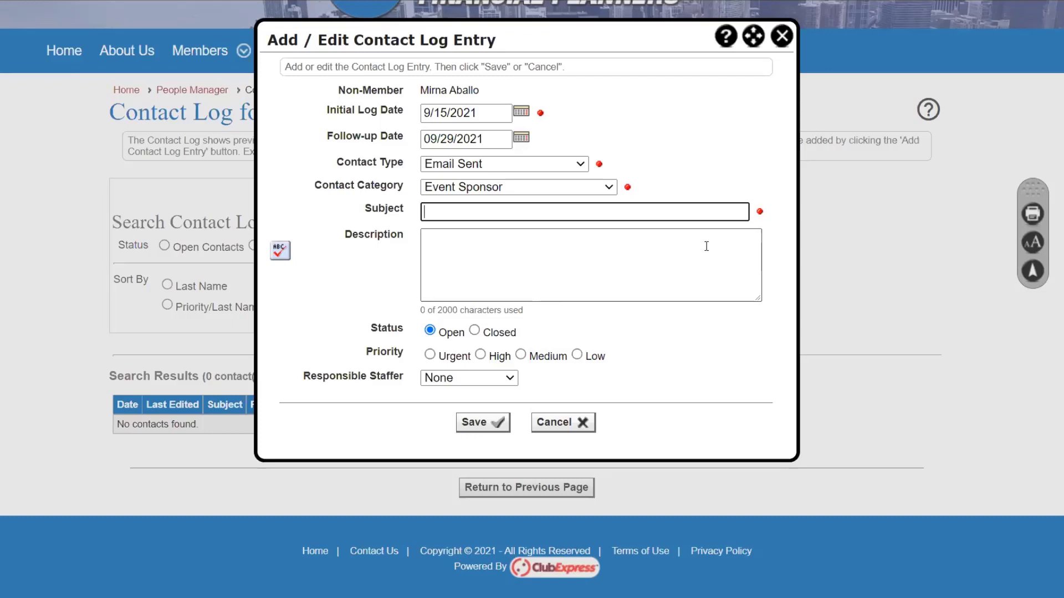
text(Wants to be )
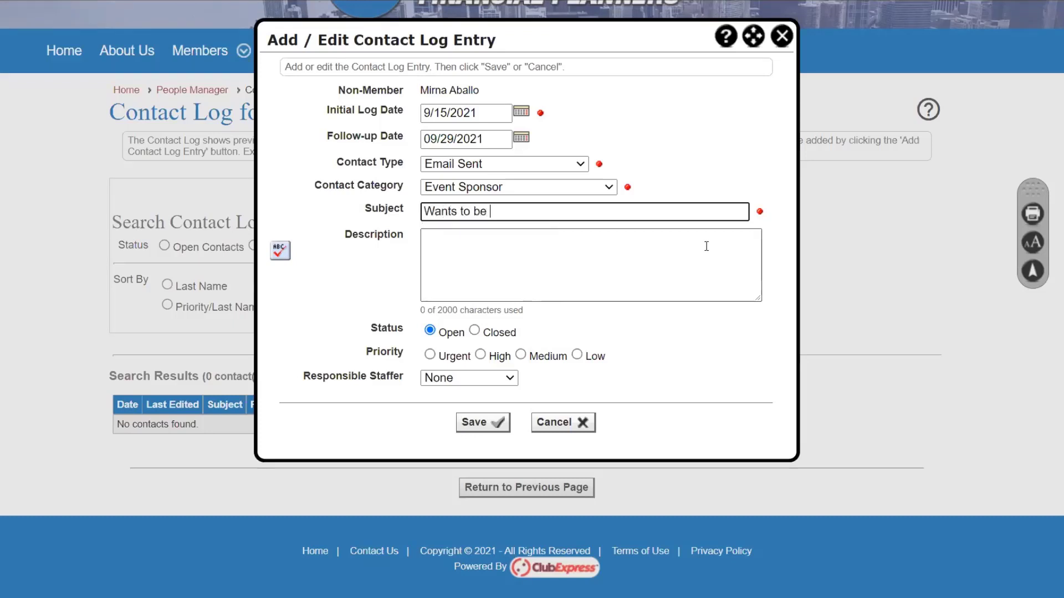
text(an event sponsor)
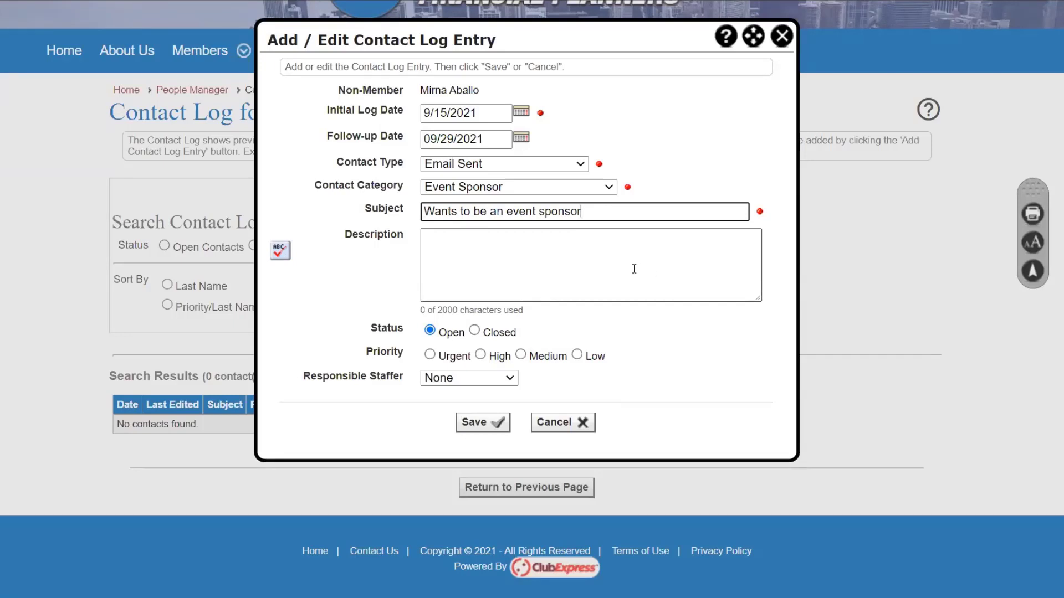
- In the description, write "Emailed", the contact's first name, "and let her know about our upcoming events." plus "Follow up and see if she's interested."
click(614, 243)
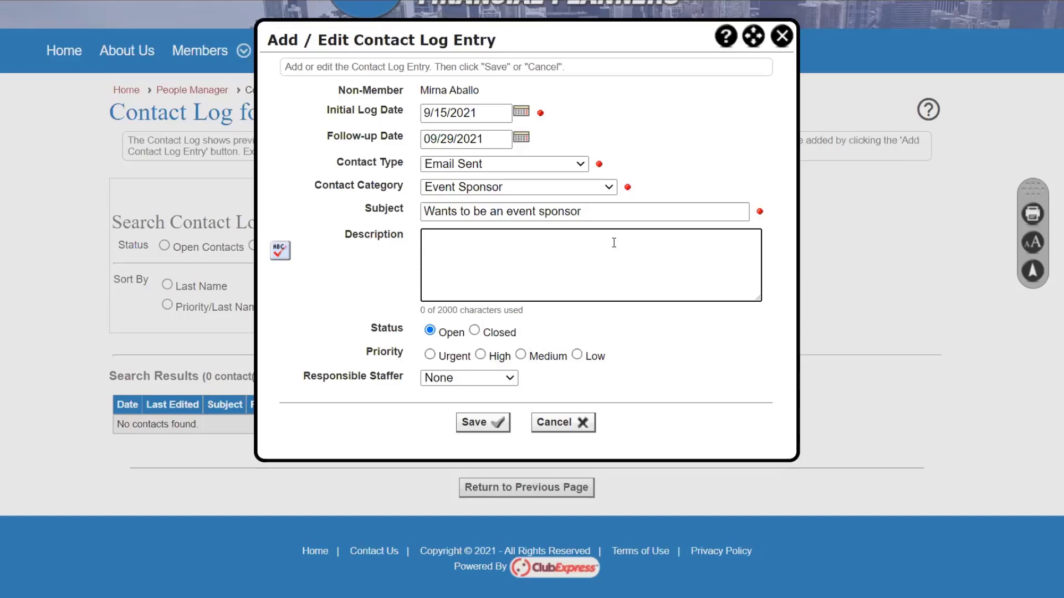
text(Emailed Mirna and let her know about our upcoming events.)
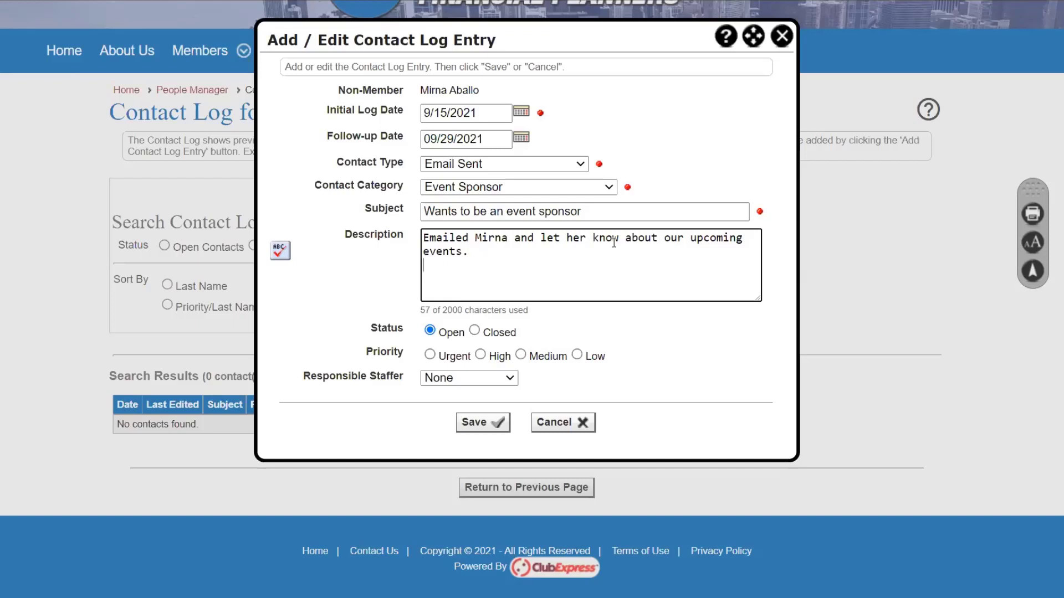
text(Follow up and see if she's interested.)
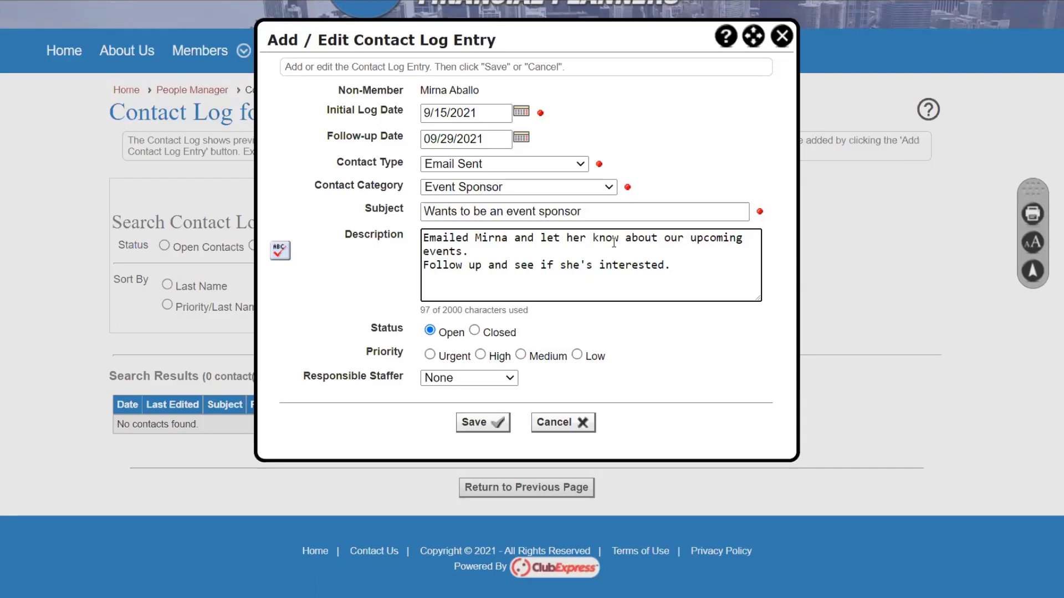
- Save the contact log entry with Low priority and the third listed person as responsible staffer
click(580, 359)
click(578, 356)
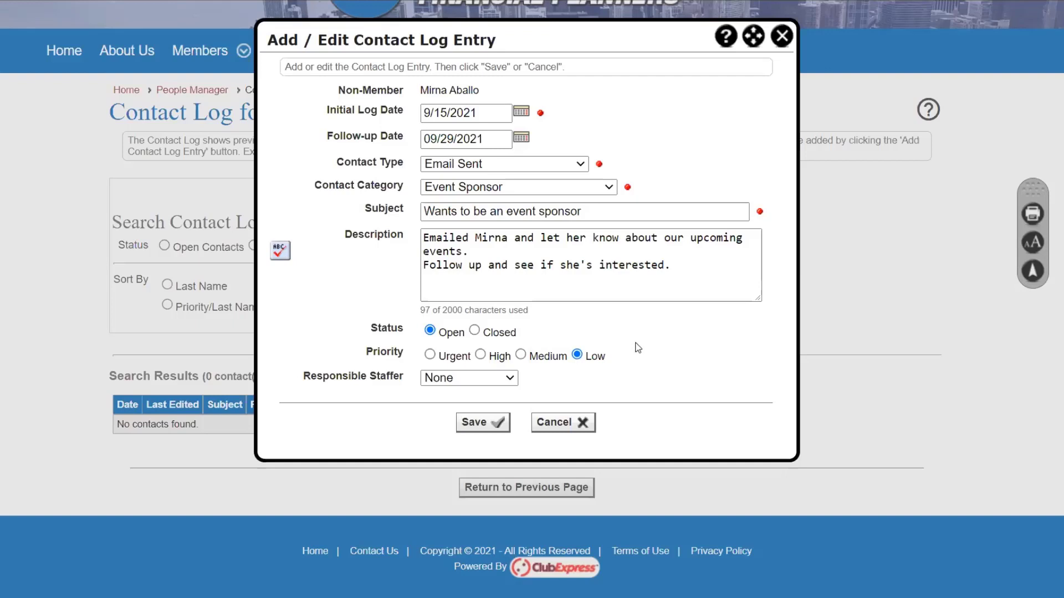
click(497, 380)
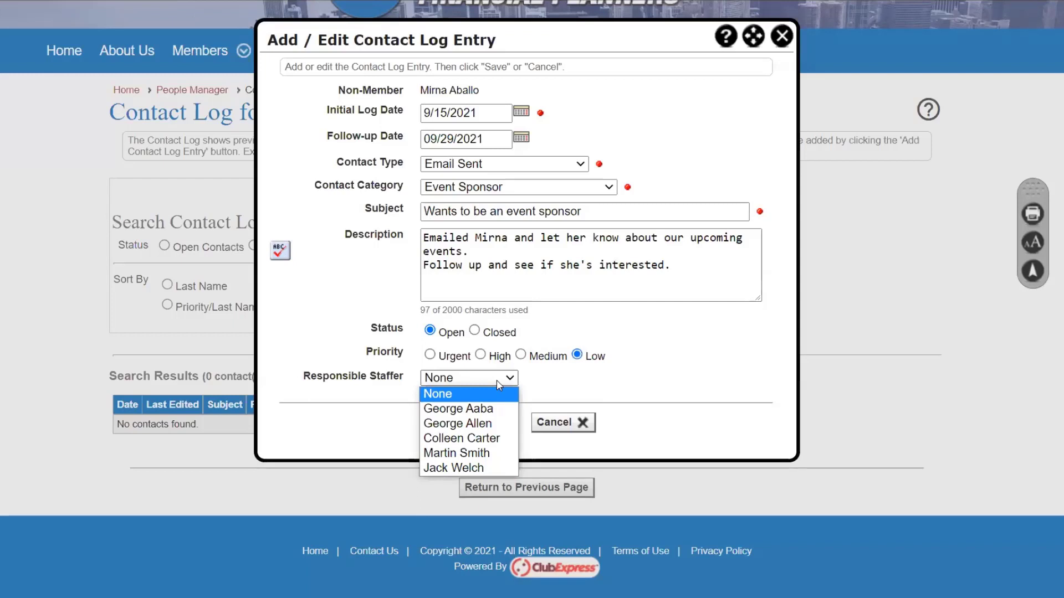
click(476, 440)
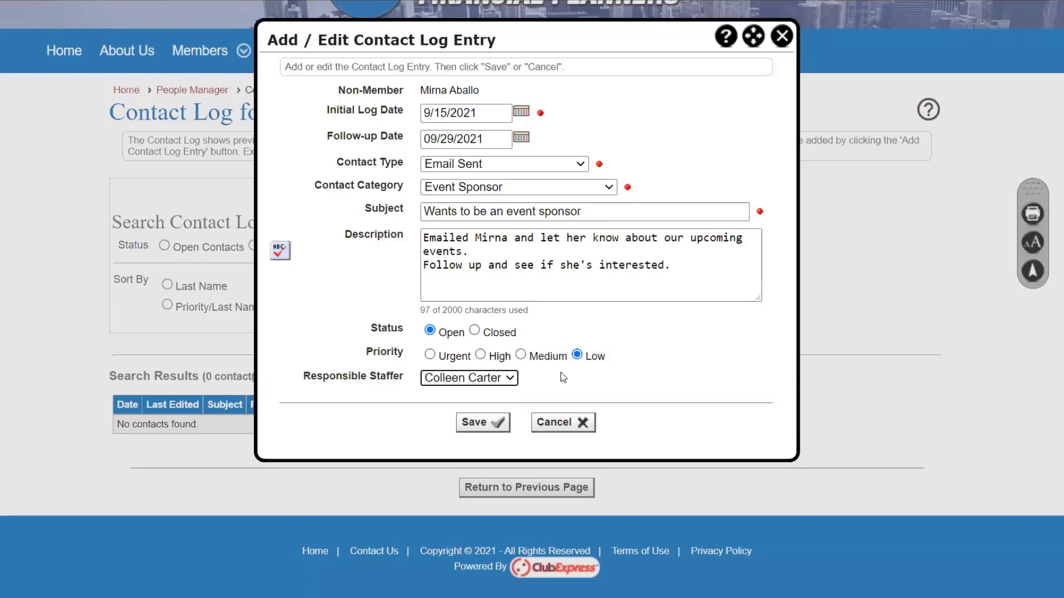
click(481, 427)
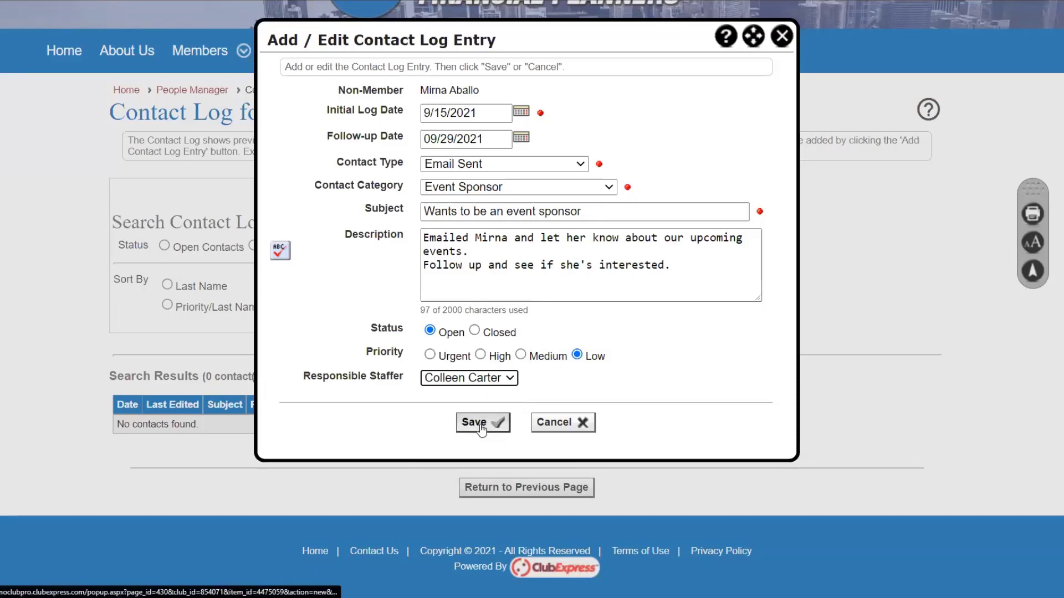
click(480, 426)
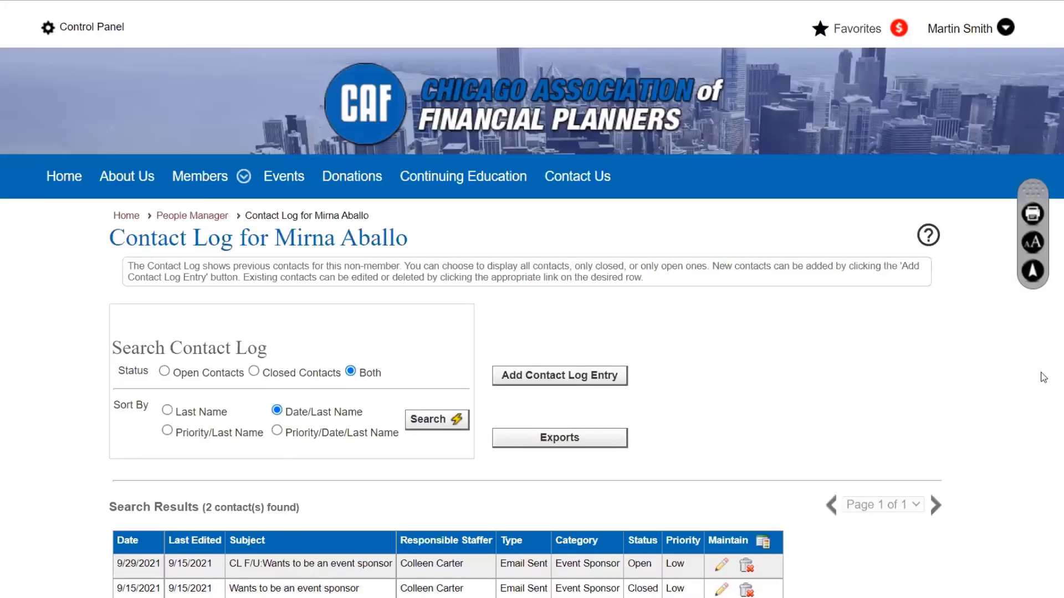
- Return from the non-member's contact log to the People Manager
scroll(1044, 378, down, 2)
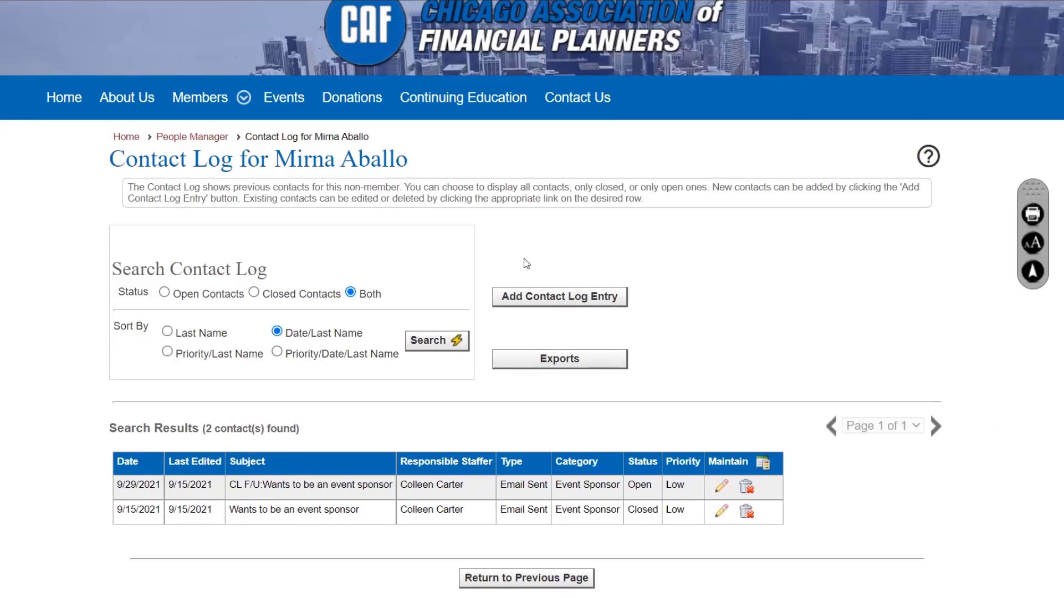
click(215, 144)
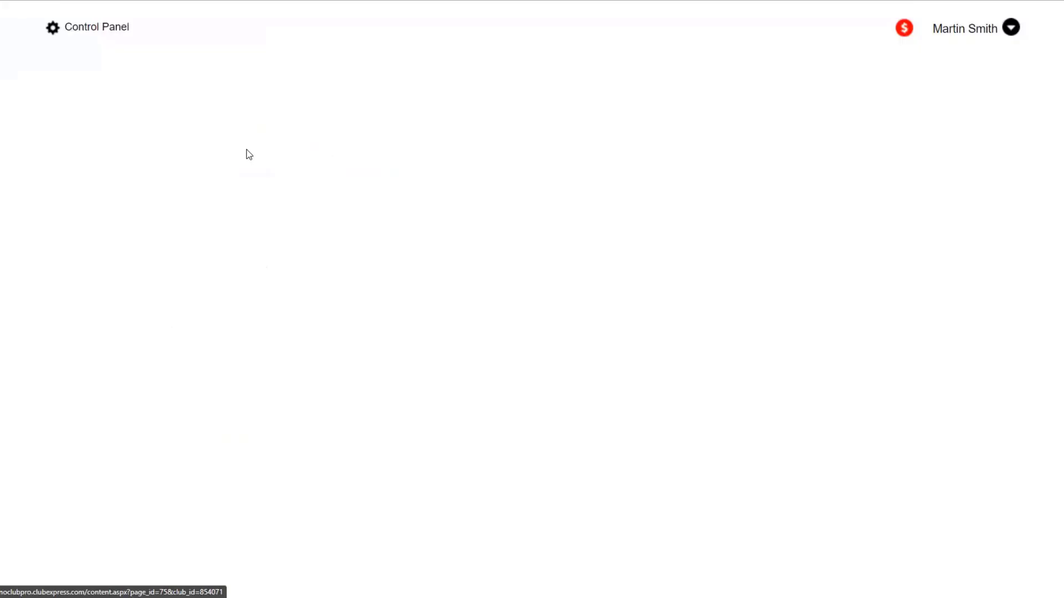
scroll(736, 253, down, 1)
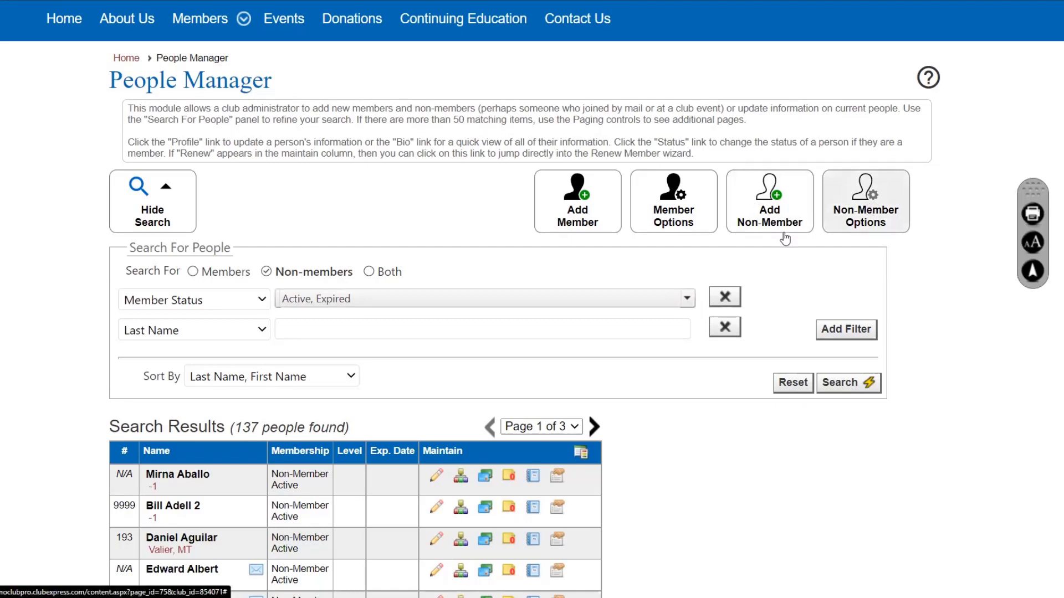
- Open the contact log for all members and search it for open contacts only
click(692, 224)
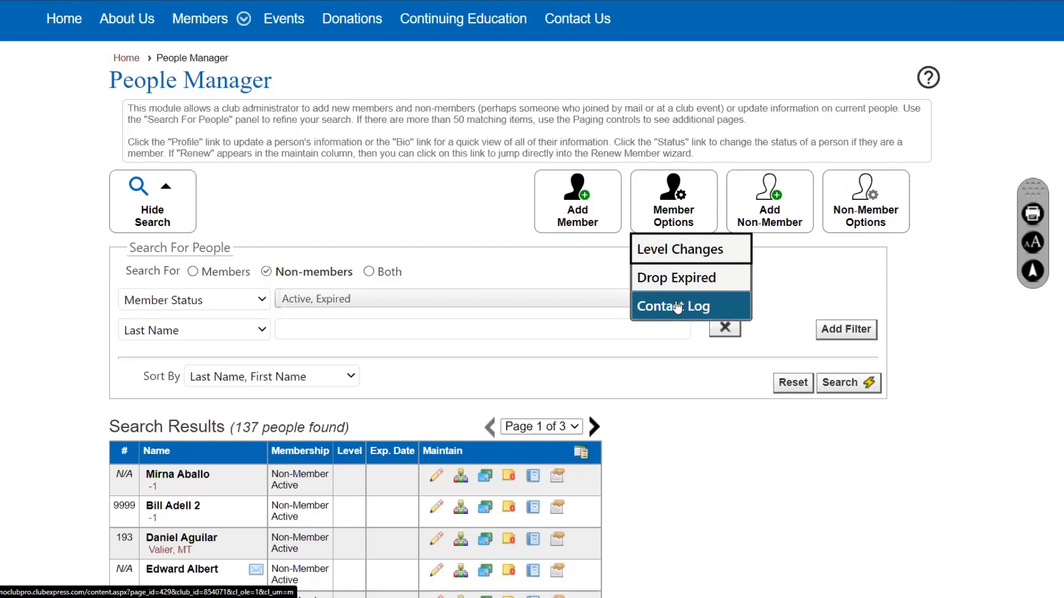
click(678, 308)
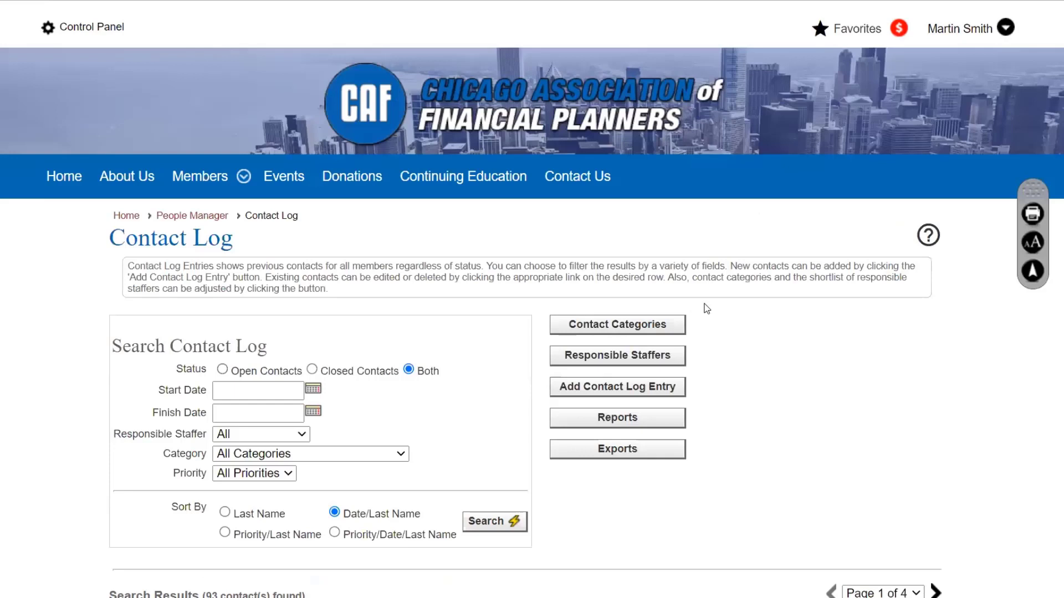
scroll(869, 327, down, 4)
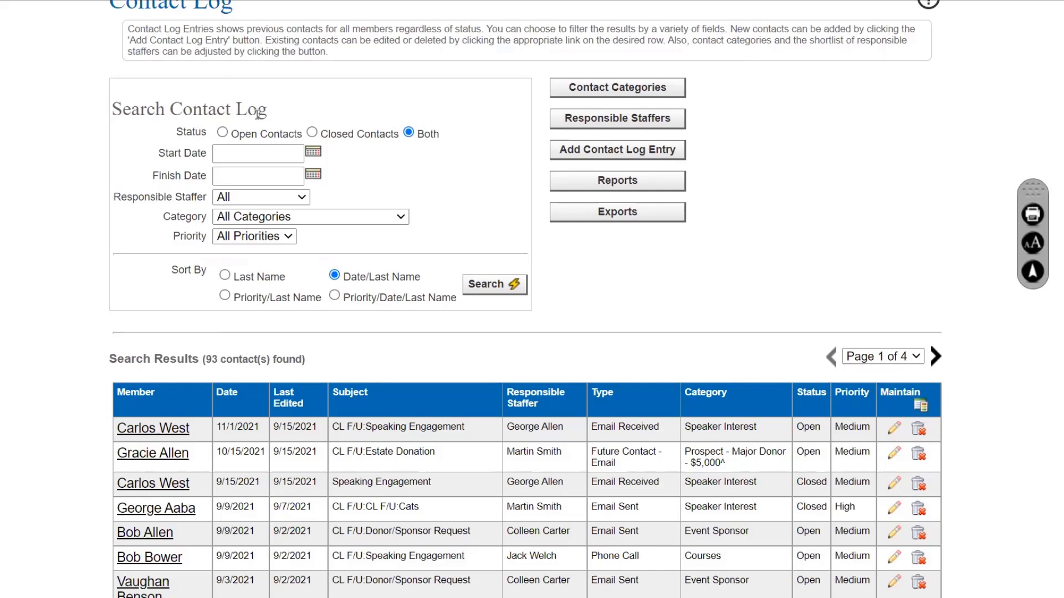
click(258, 141)
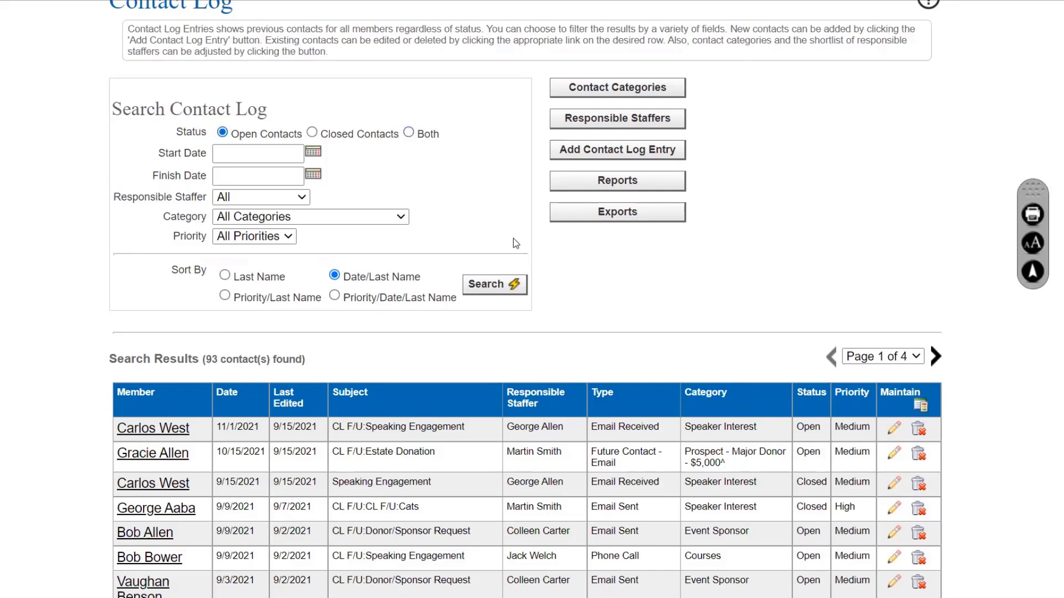
click(512, 294)
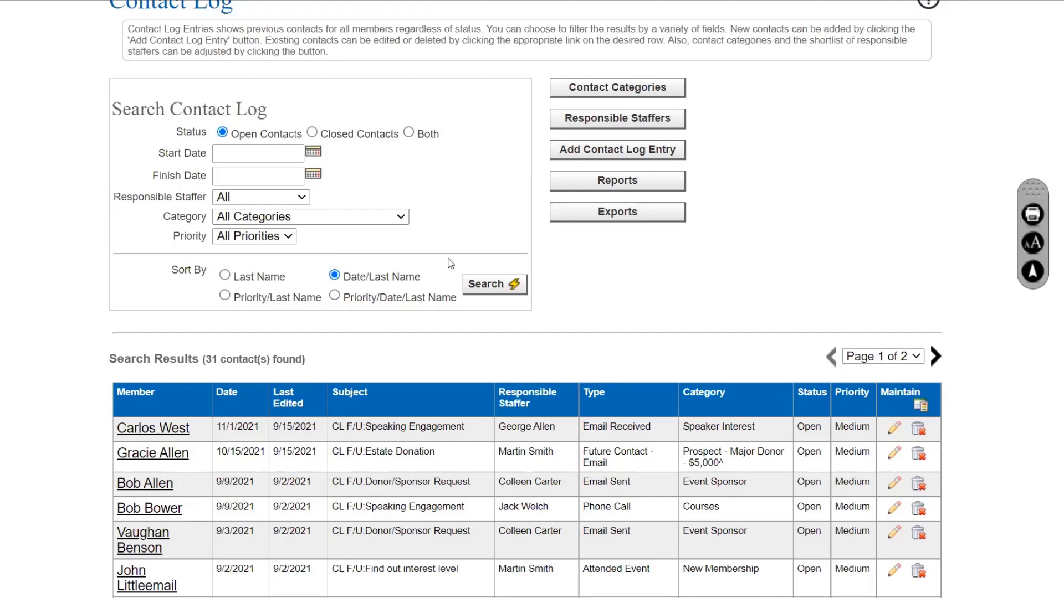
- View the contact info of the member with the 9/3/2021 Donor/Sponsor Request entry, and close it
scroll(450, 264, down, 3)
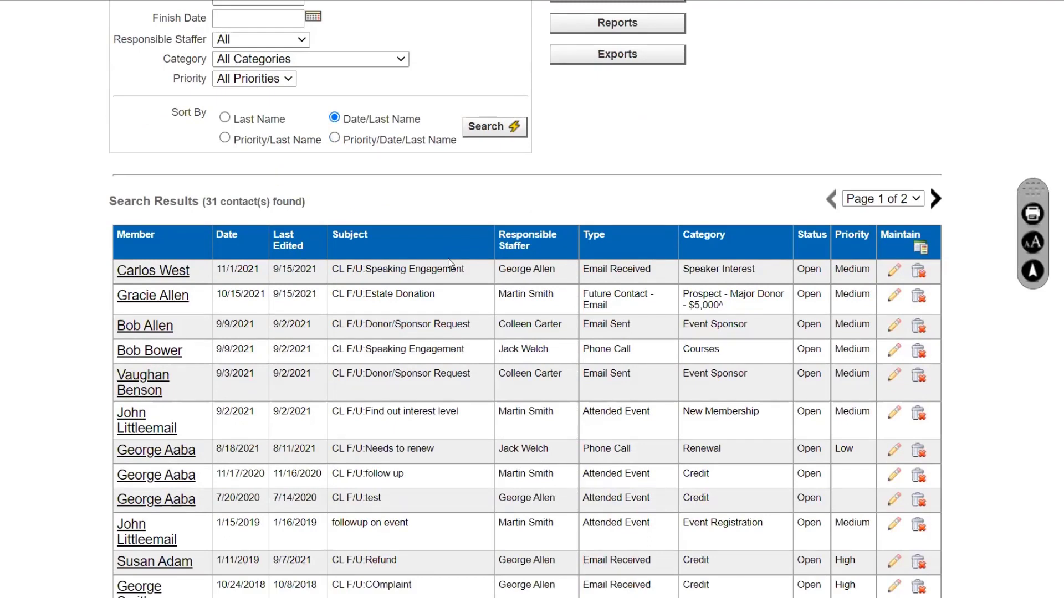
click(164, 384)
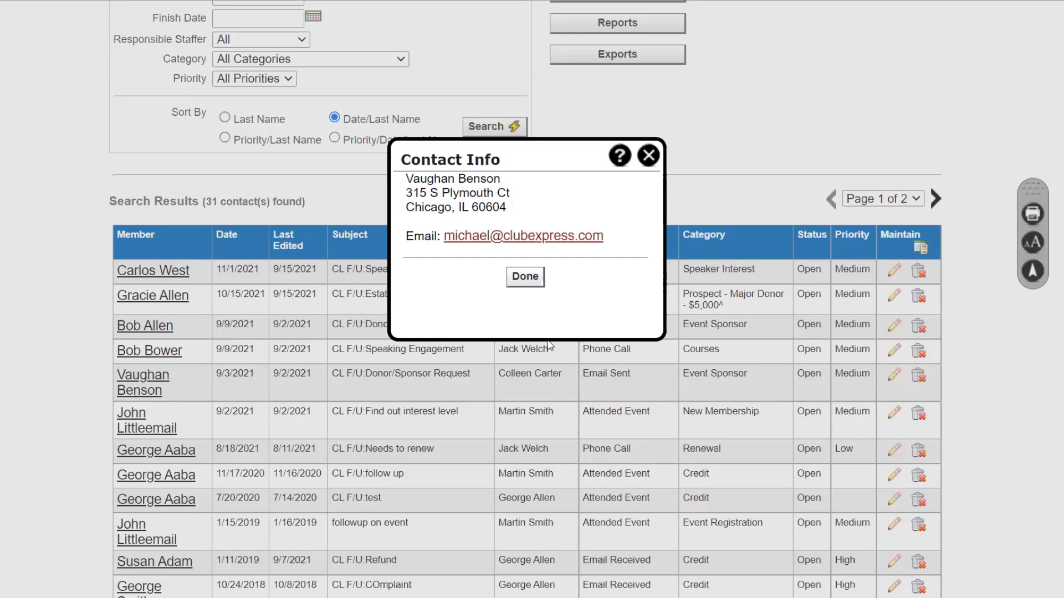
click(647, 157)
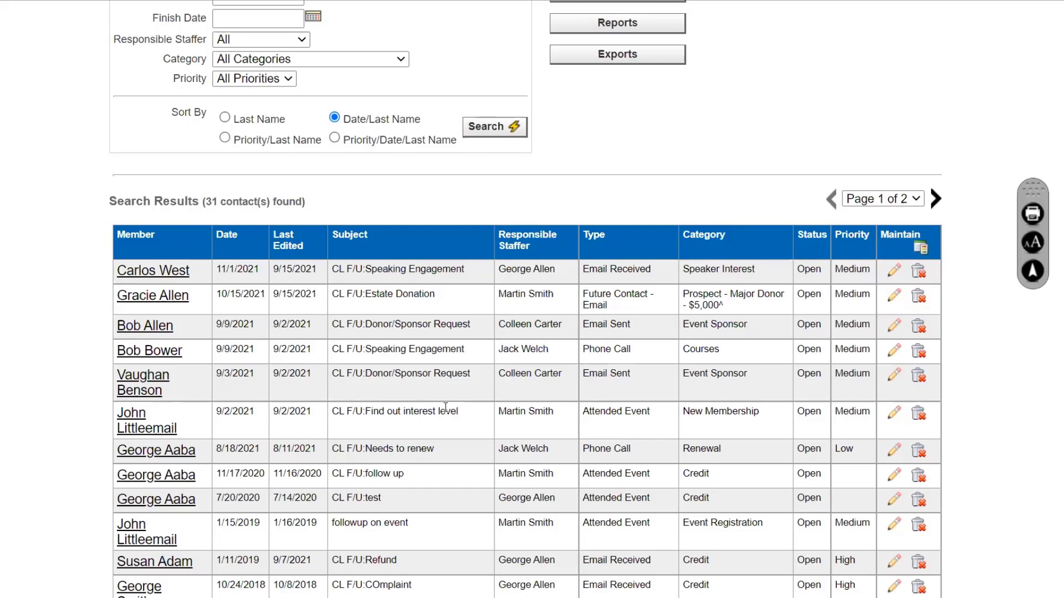
- Review the open contact log entries and check which priorities the search can be filtered by
scroll(446, 407, down, 2)
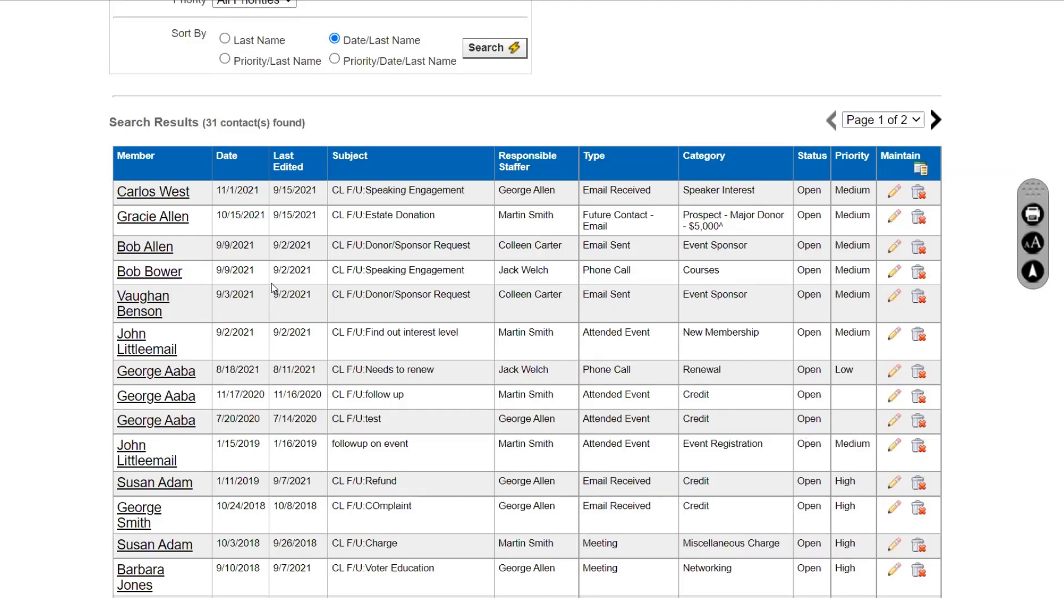
scroll(275, 288, up, 1)
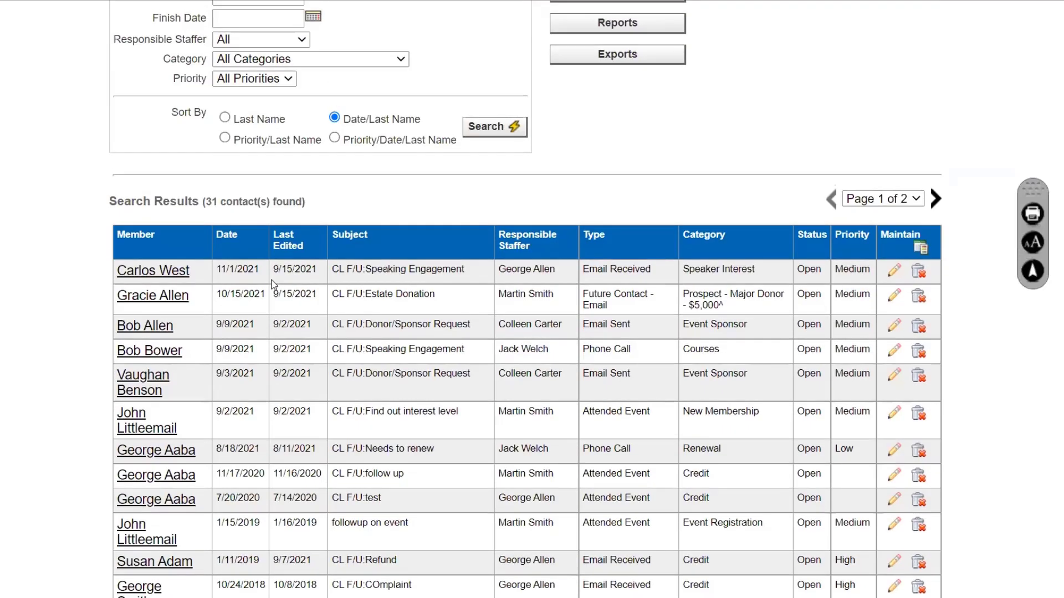
click(271, 79)
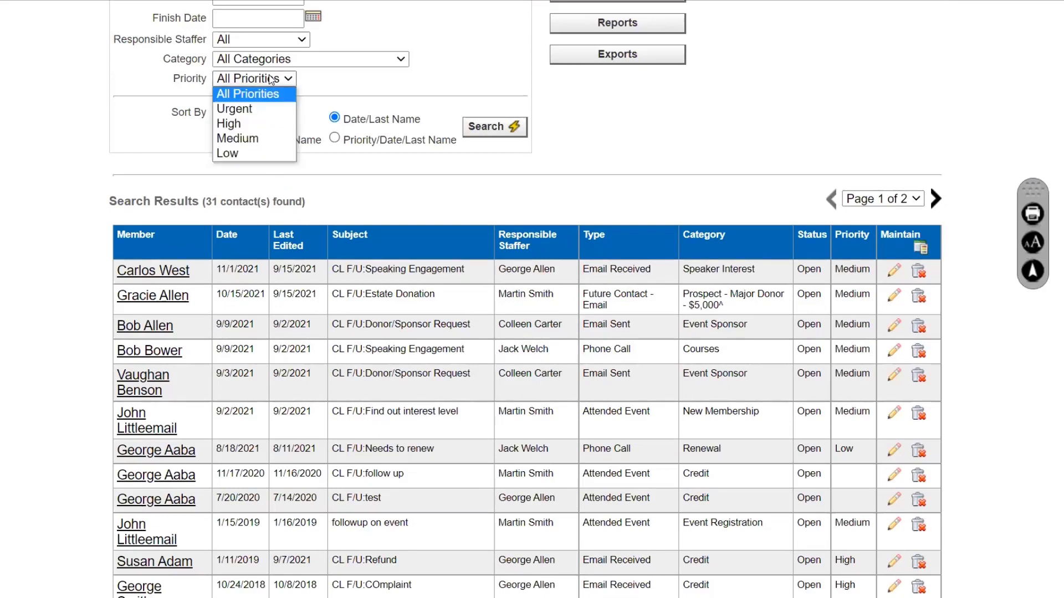
click(271, 79)
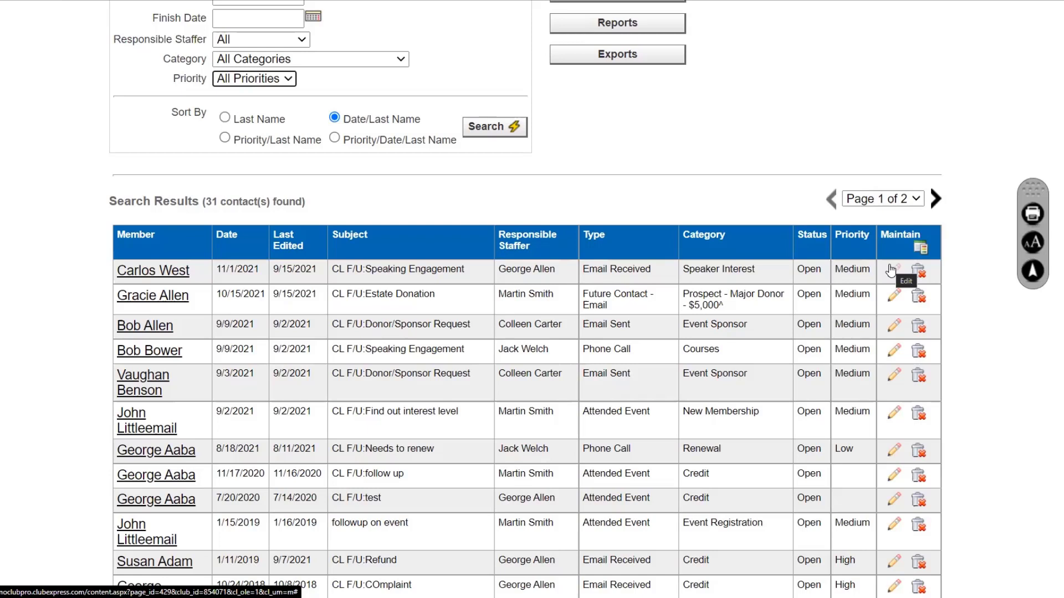
scroll(841, 290, up, 3)
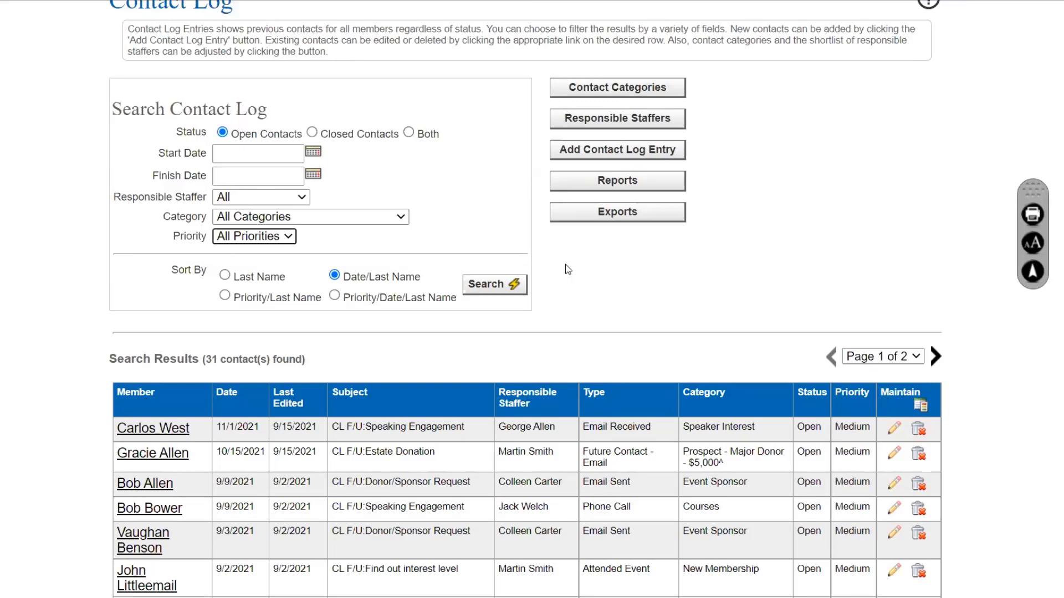
- Open the contact log categories and review the system and custom categories in the list
click(605, 89)
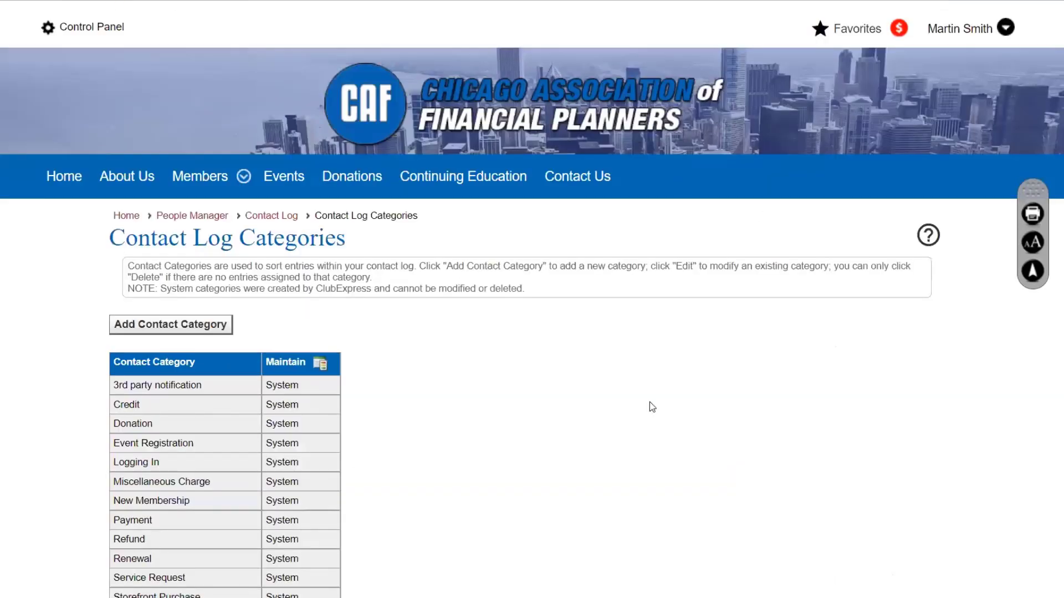
scroll(649, 405, down, 3)
scroll(650, 402, down, 3)
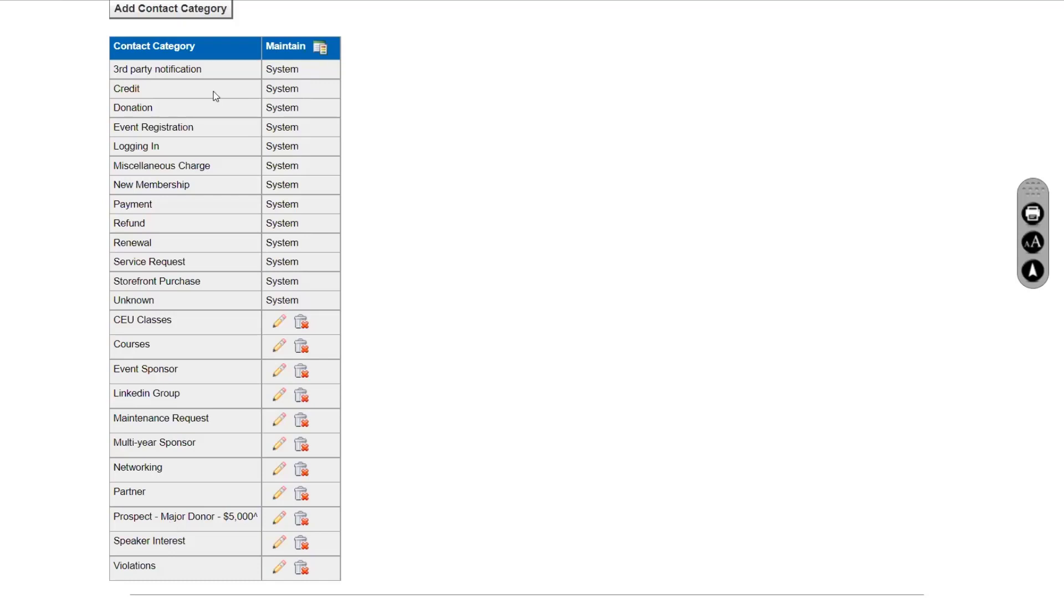
scroll(216, 95, up, 3)
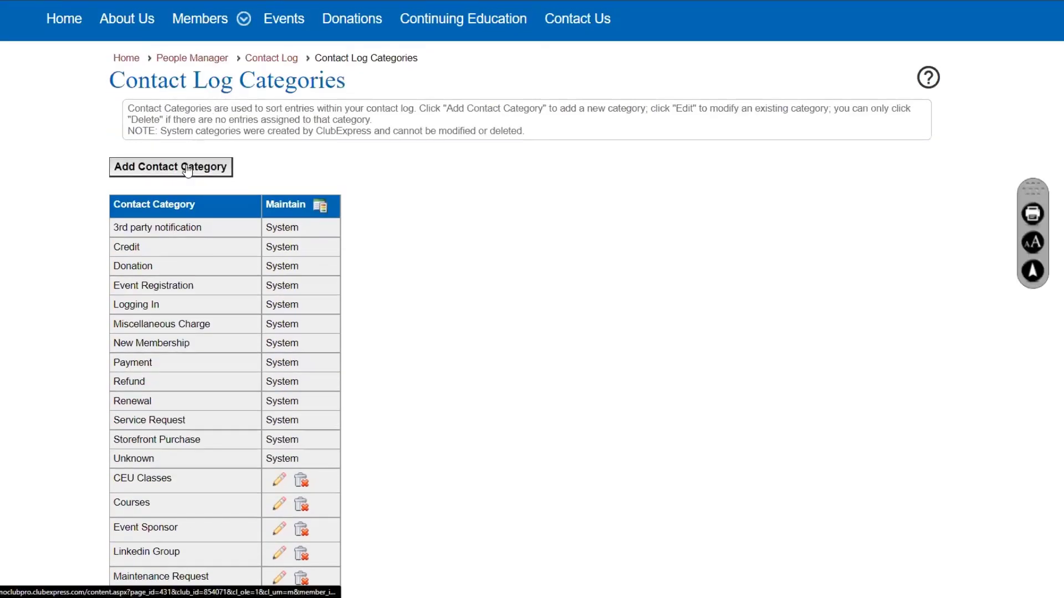
- View the form for adding a contact category, close it without saving and return to the contact log
click(187, 169)
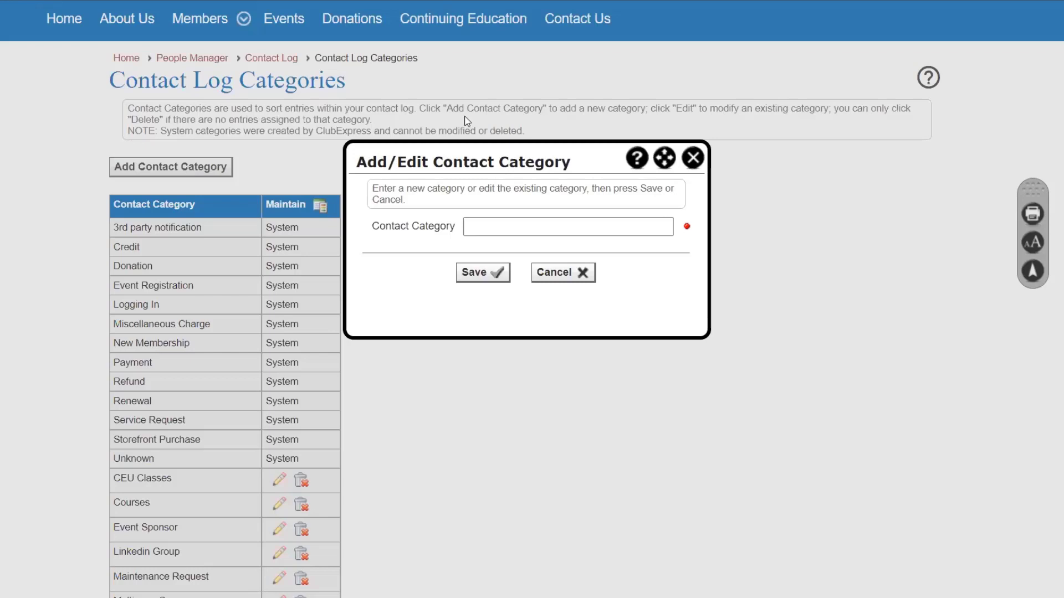
click(691, 159)
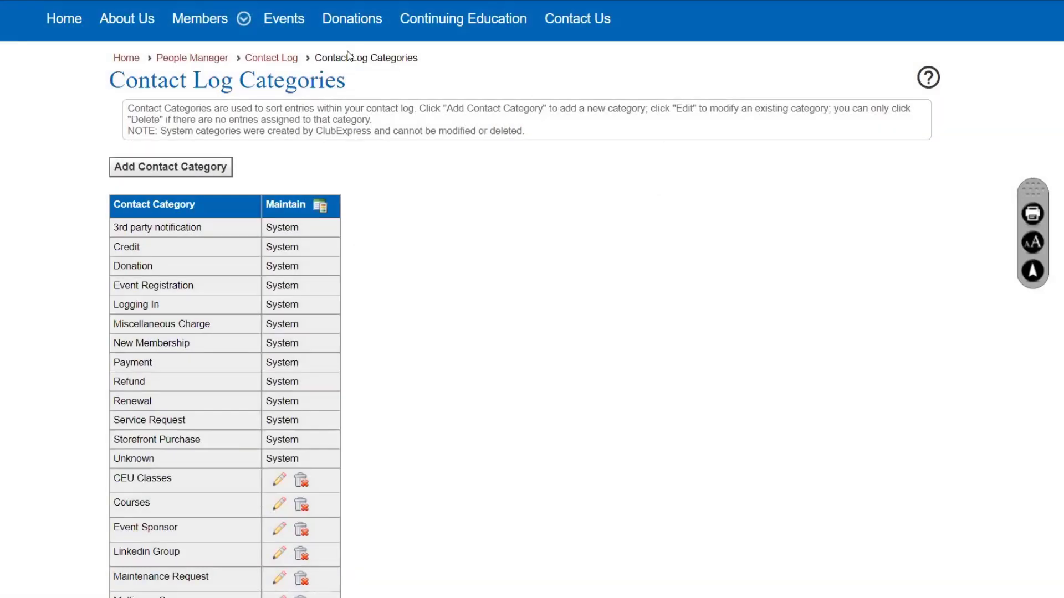
click(277, 58)
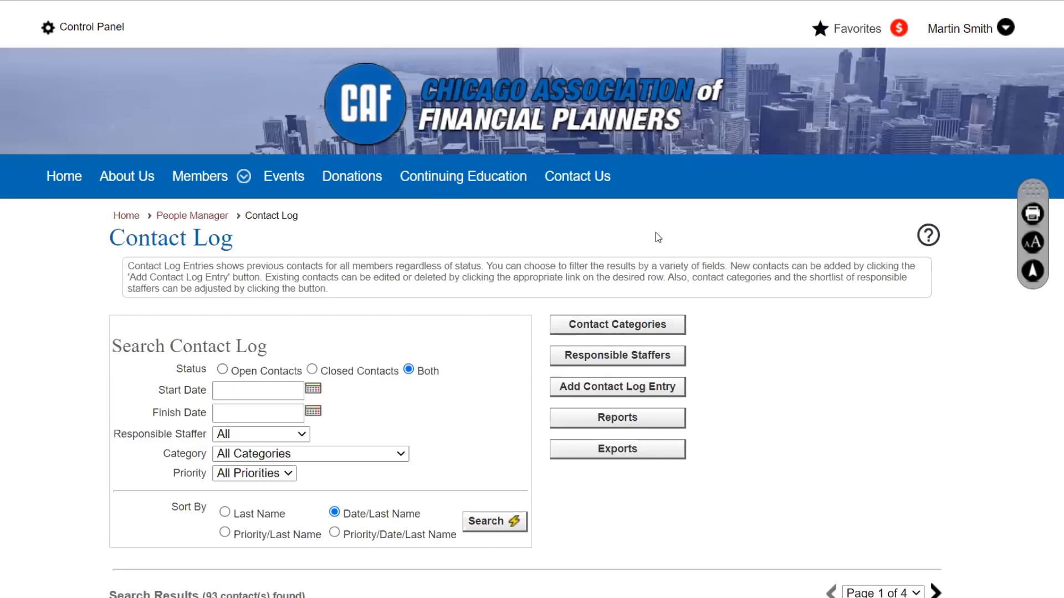
- Add the eighth person in the unfiltered member list as a responsible staffer, and return to the contact log
scroll(693, 244, down, 1)
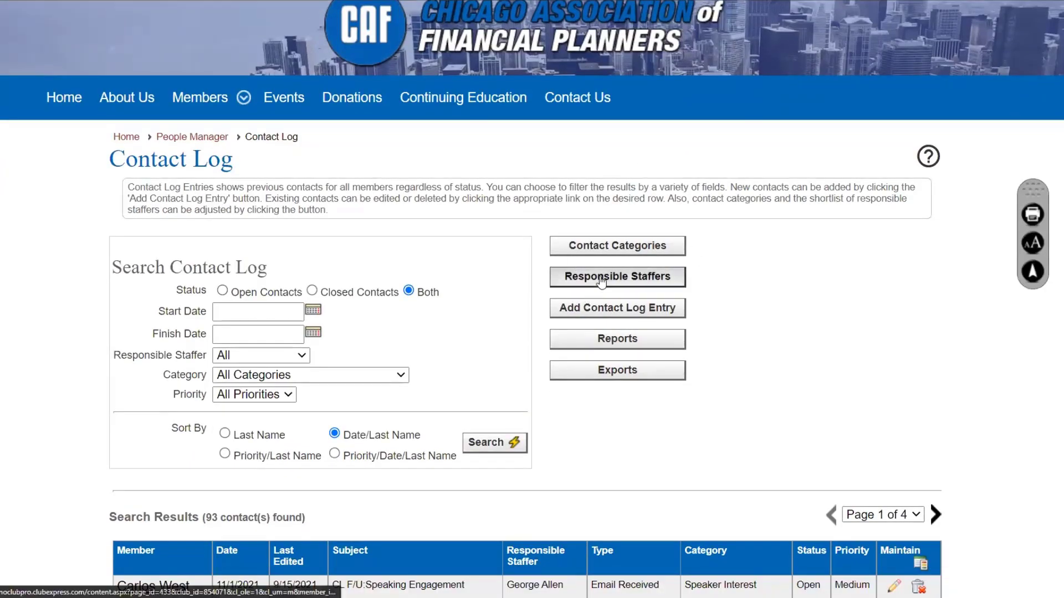
click(601, 277)
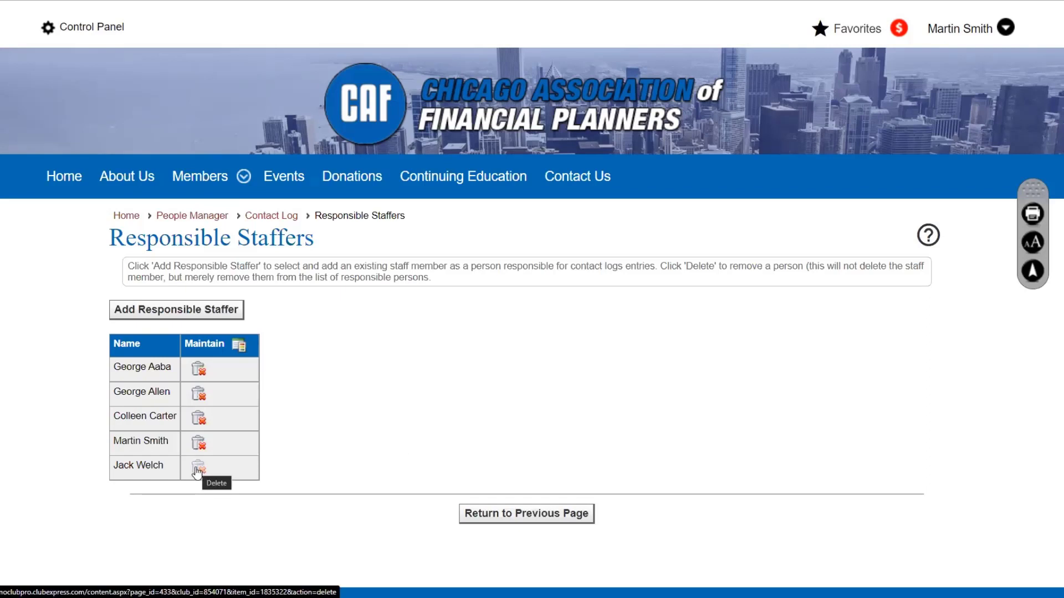
click(150, 311)
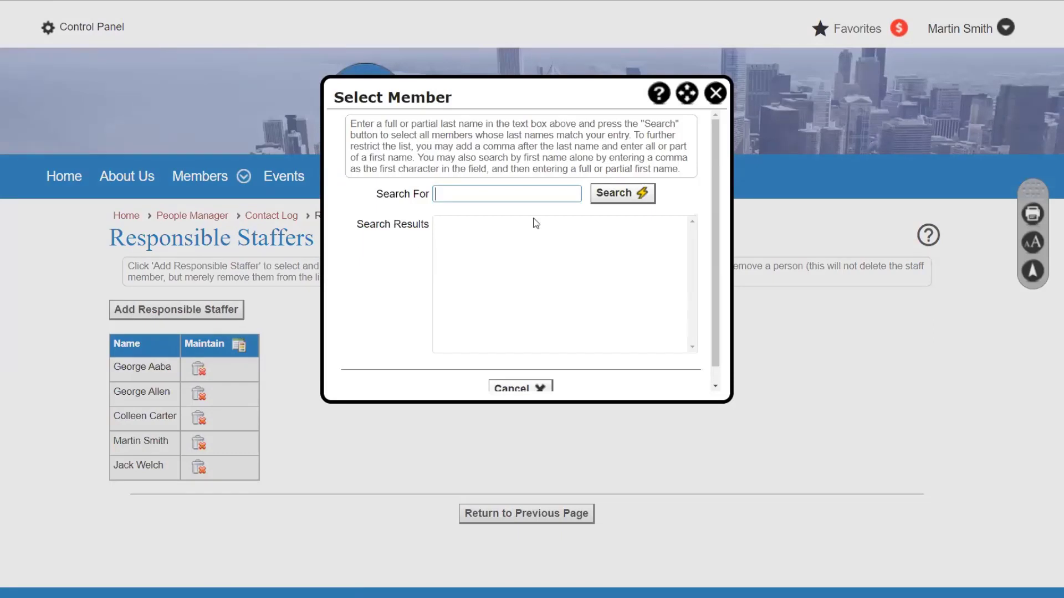
click(617, 191)
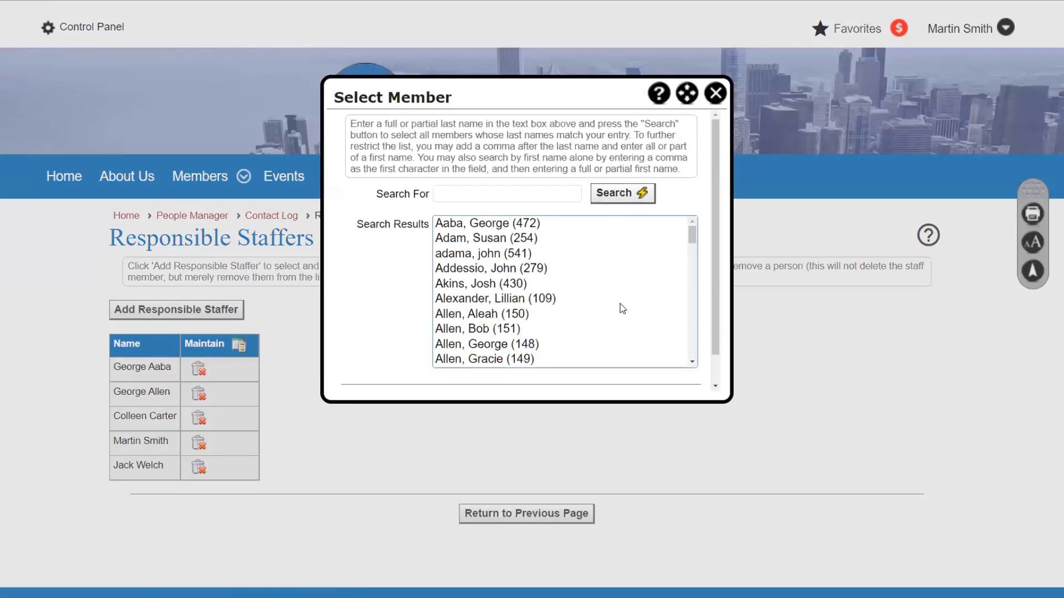
click(497, 329)
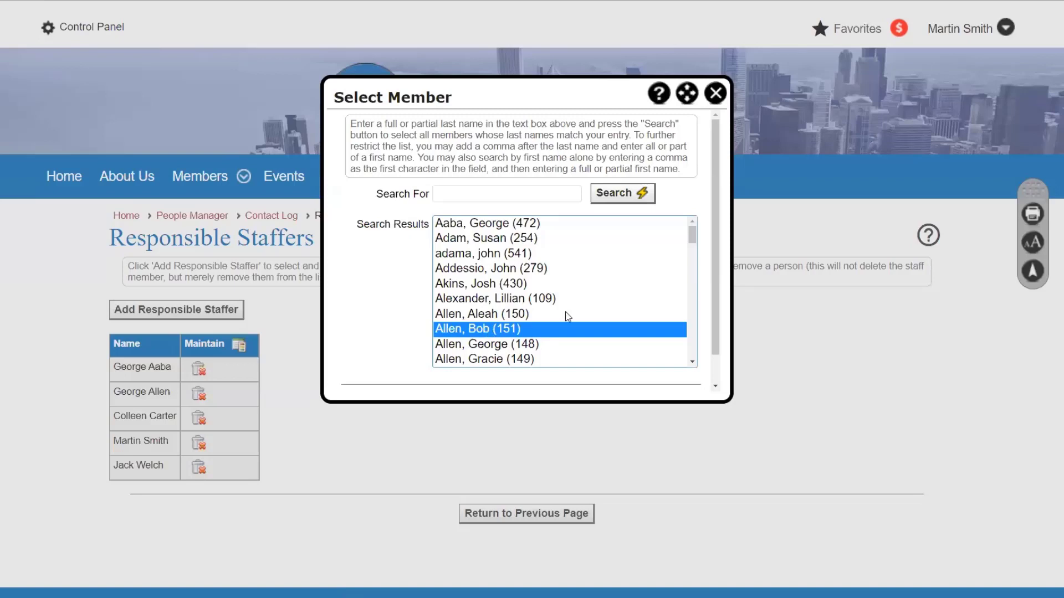
scroll(716, 290, down, 1)
click(478, 372)
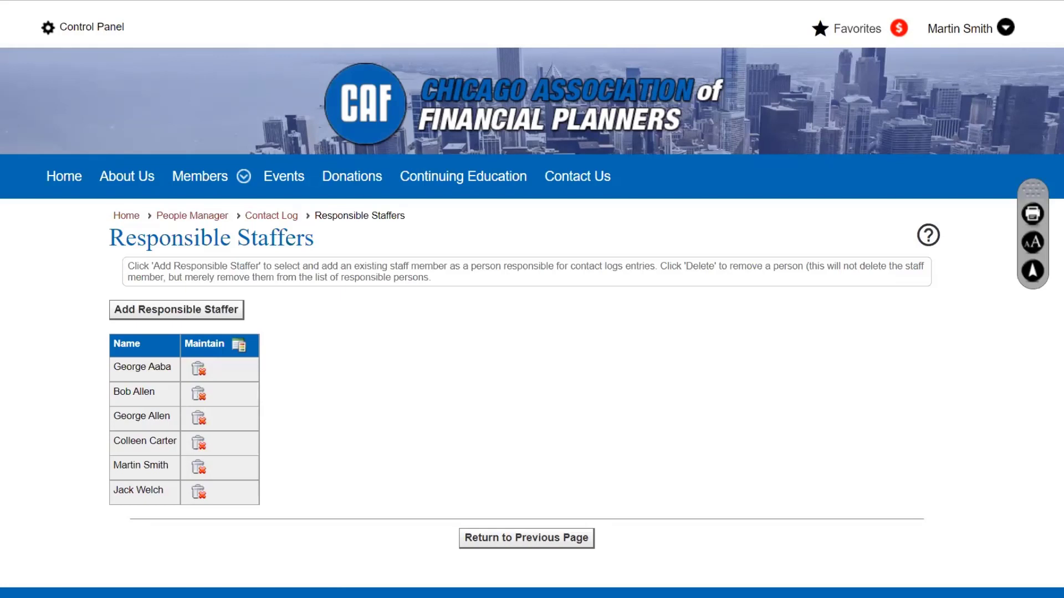
click(282, 220)
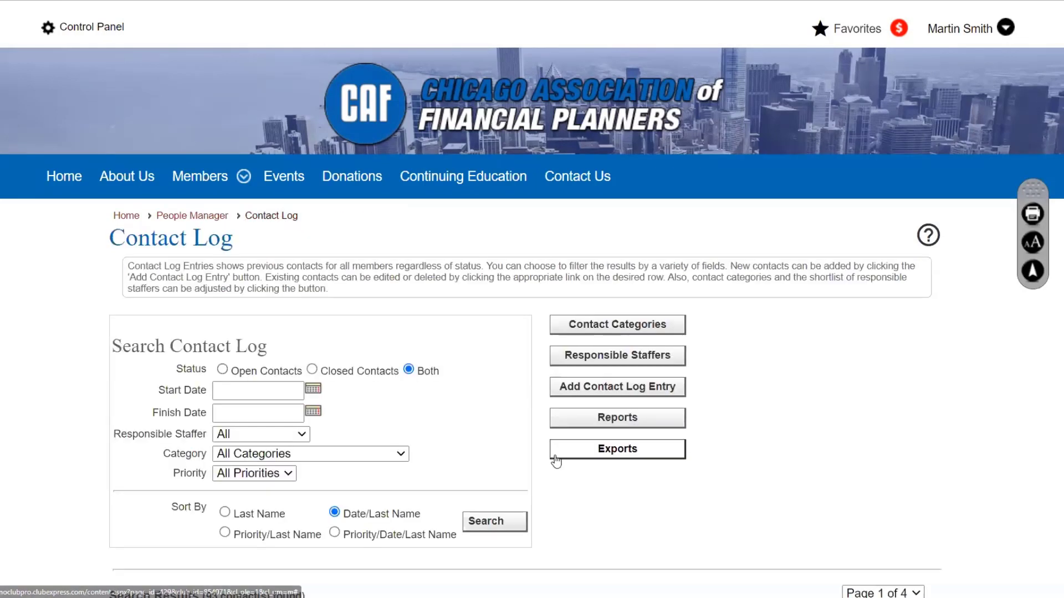
- View the new contact log entry form and its member selection, and close both without saving
click(655, 395)
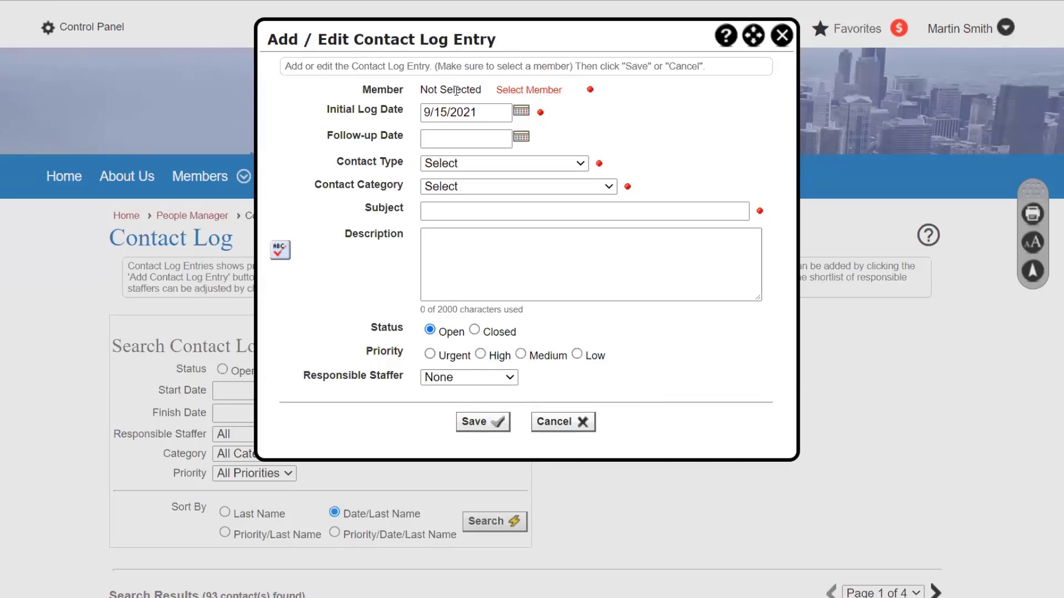
click(516, 92)
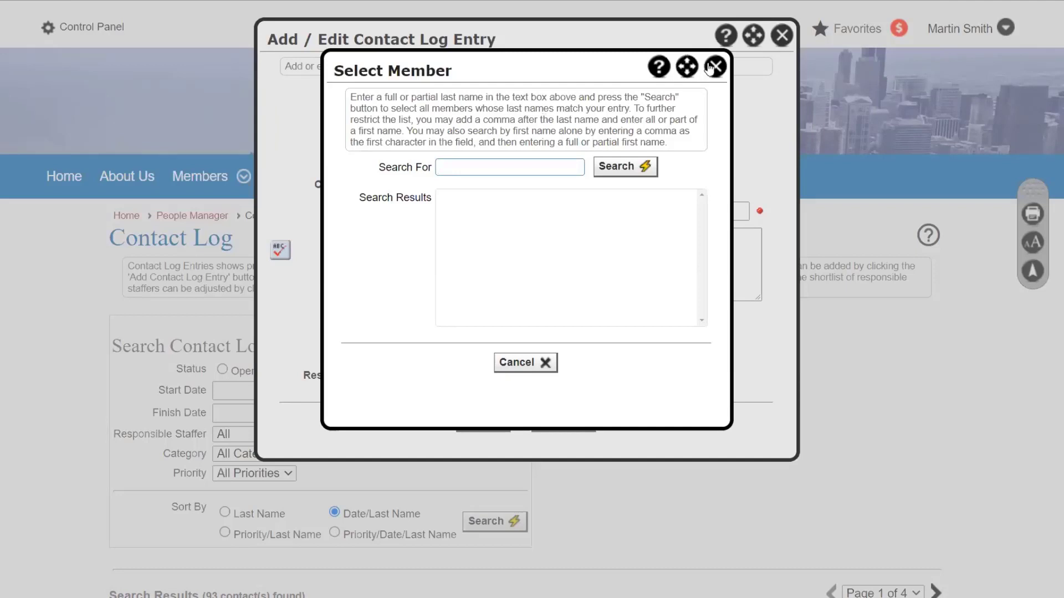
click(713, 67)
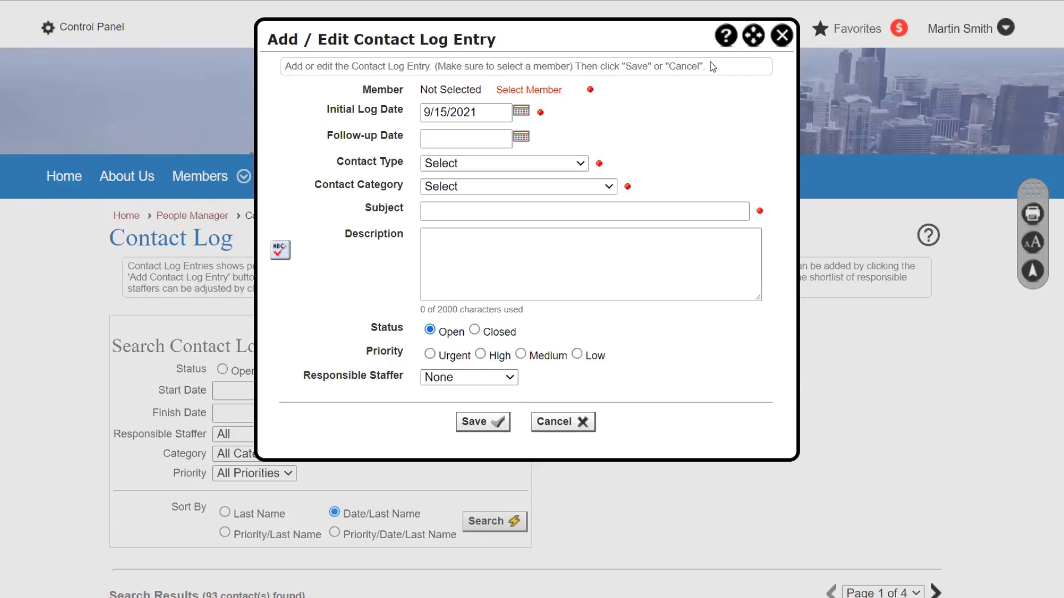
click(779, 39)
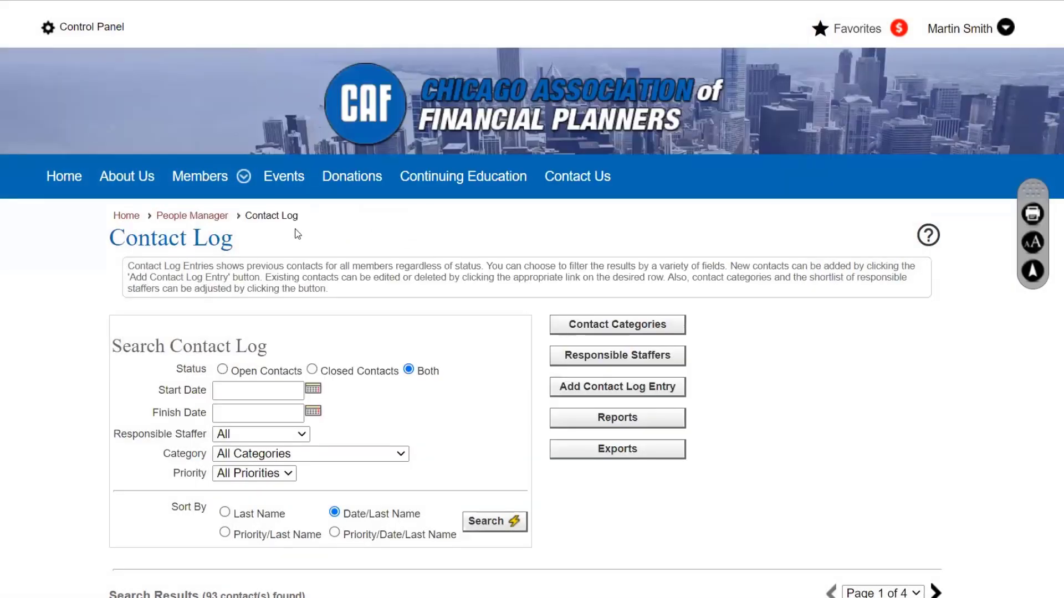
- Go back to the People Manager and open the non-members' contact log to review its entries
click(203, 216)
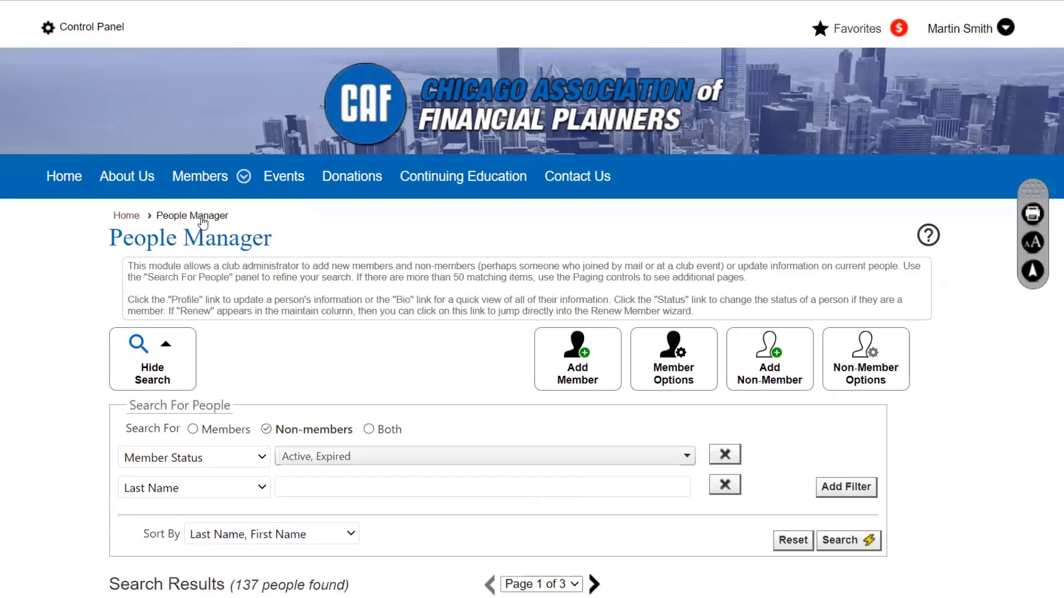
click(868, 360)
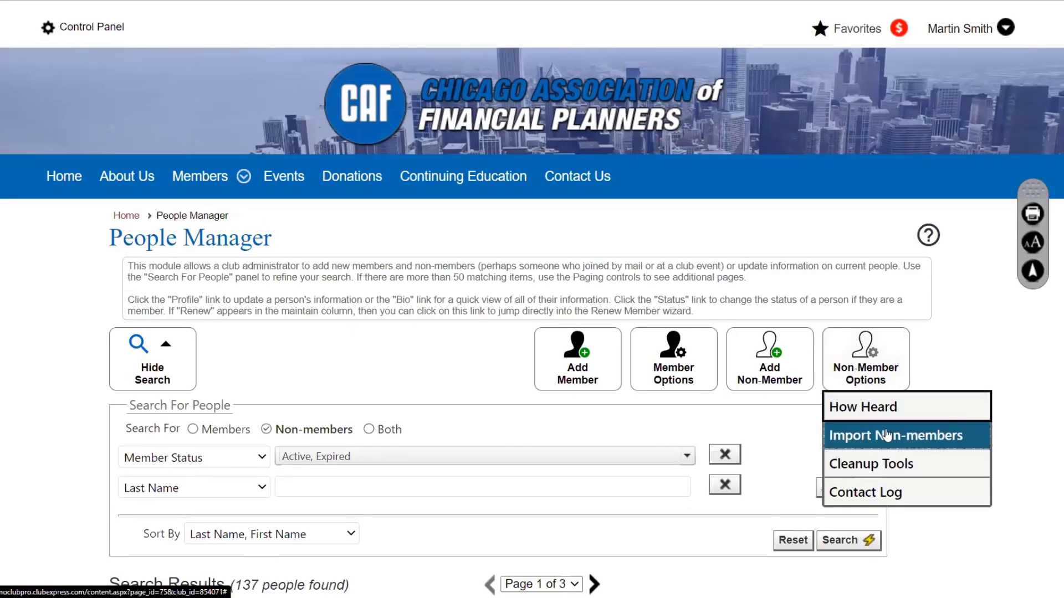
click(901, 493)
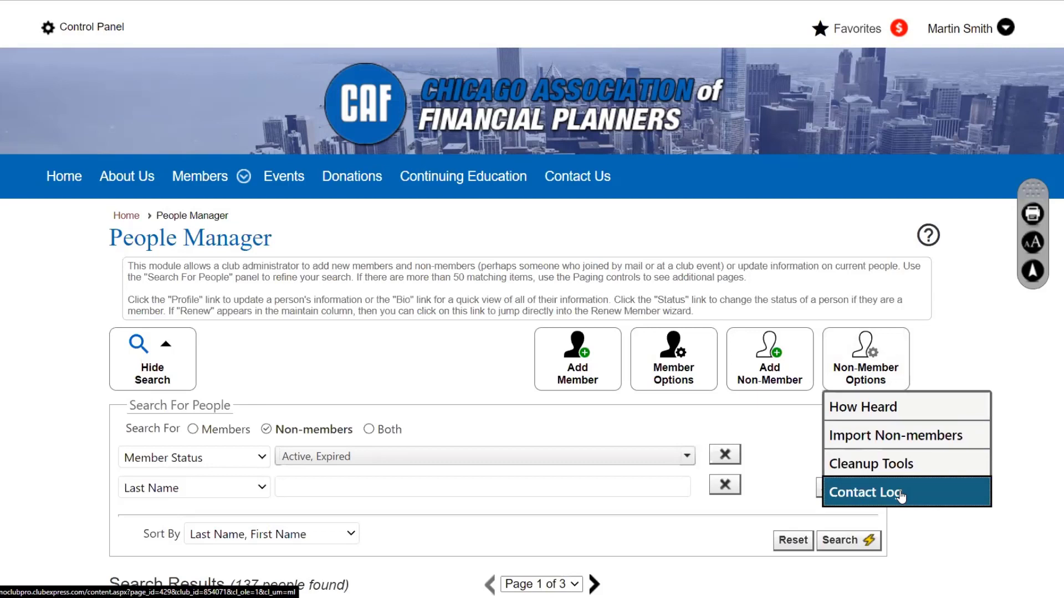
scroll(792, 426, down, 4)
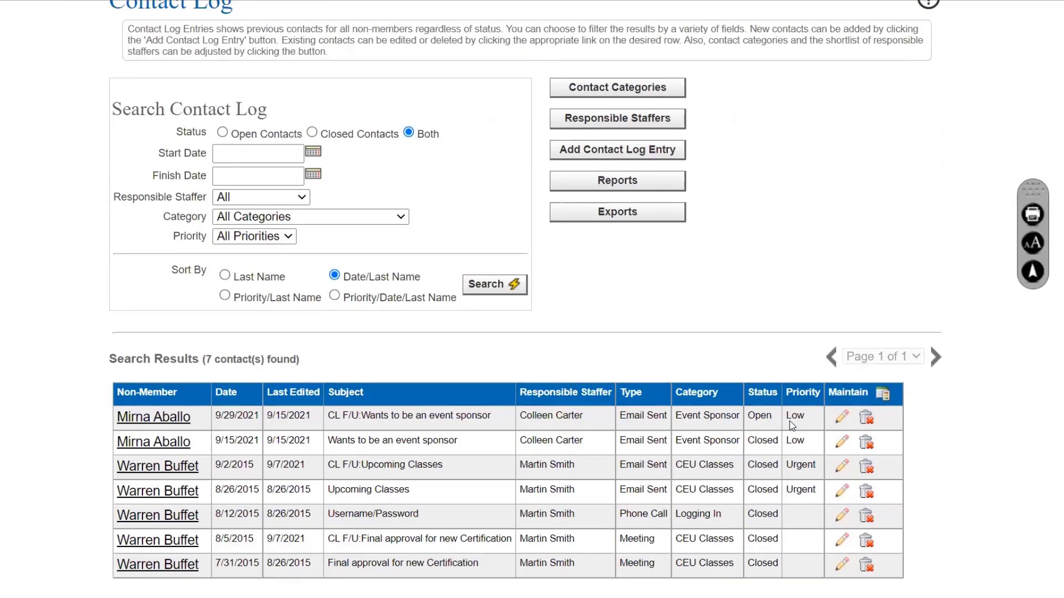
scroll(717, 308, up, 3)
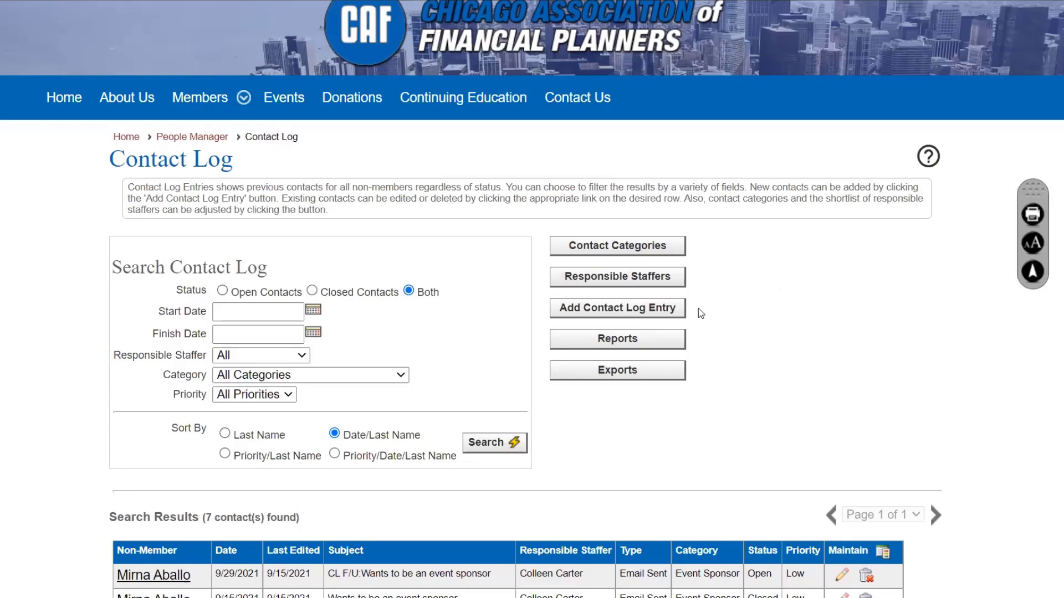
- View the report choices and the export options for the non-members' contact log, and close both without running anything
scroll(698, 308, down, 1)
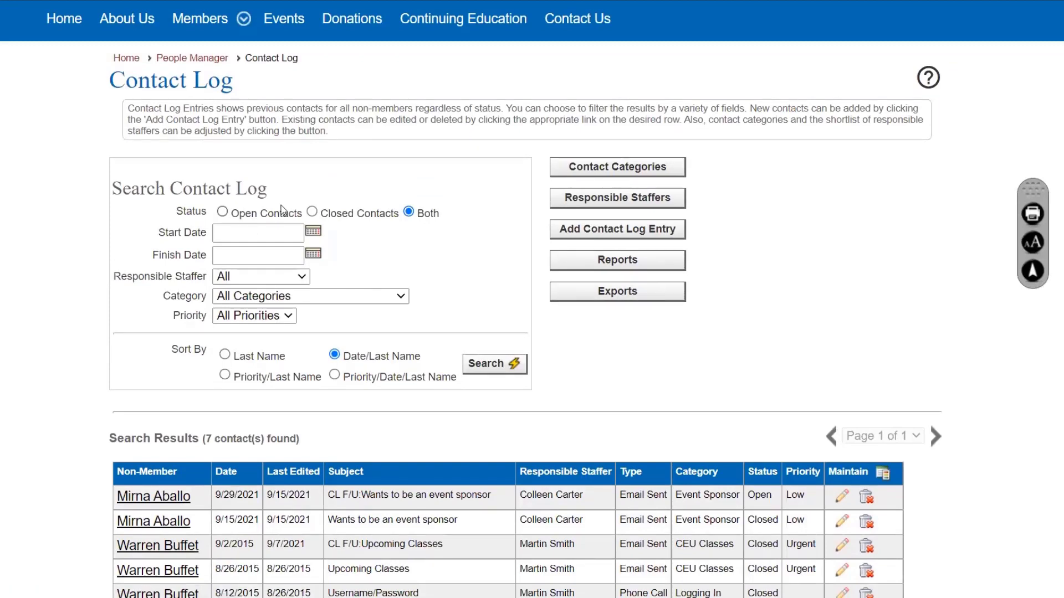
click(573, 256)
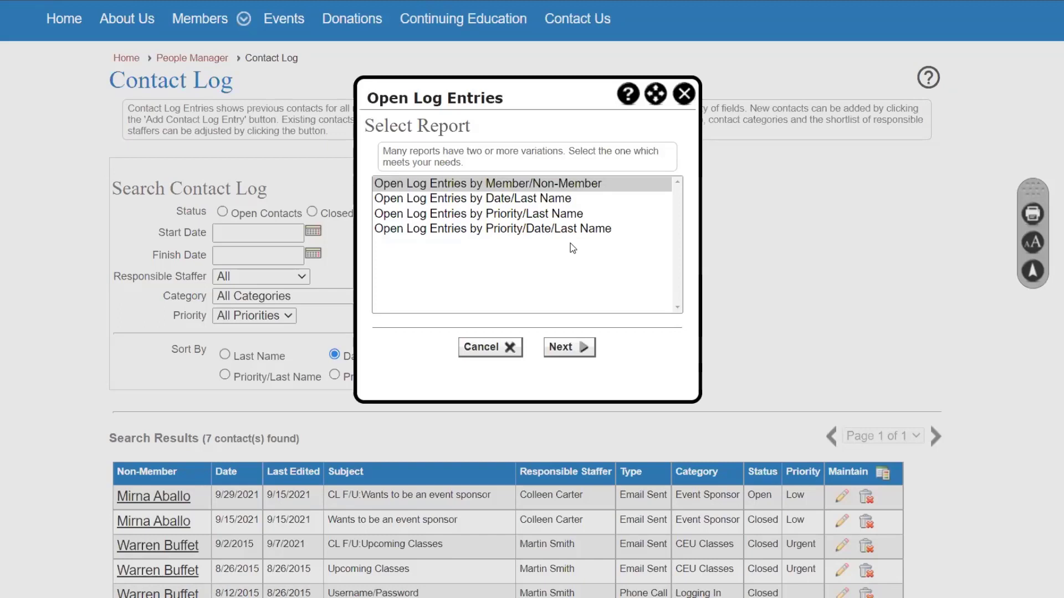
click(683, 94)
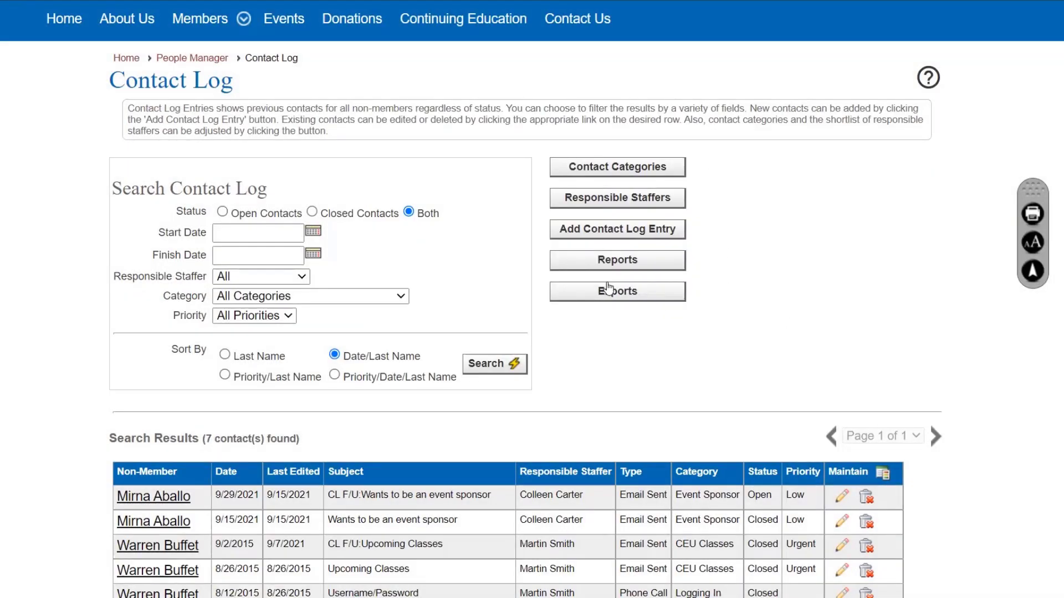
click(642, 300)
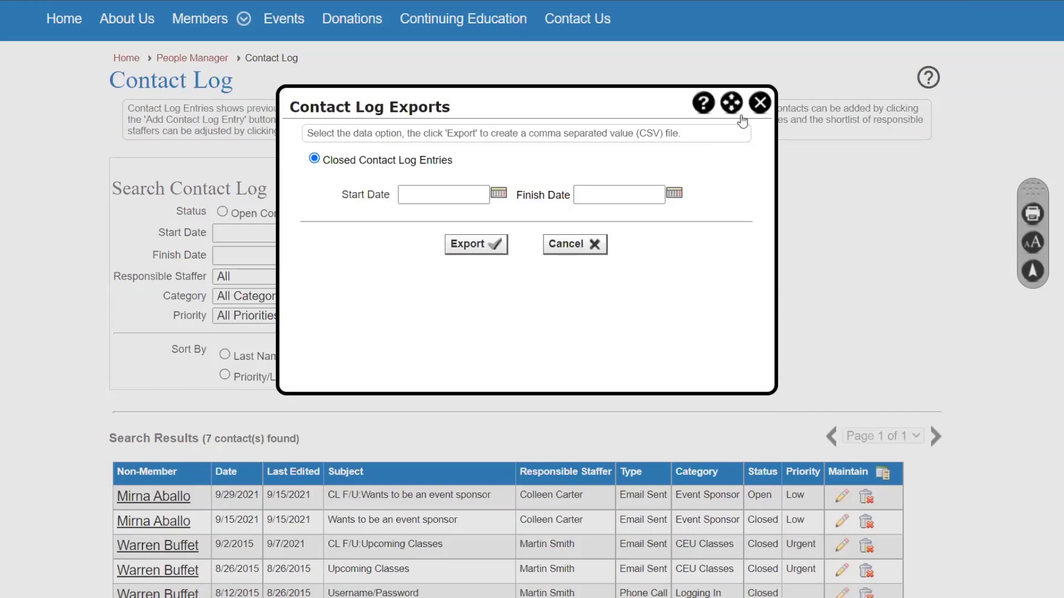
click(758, 107)
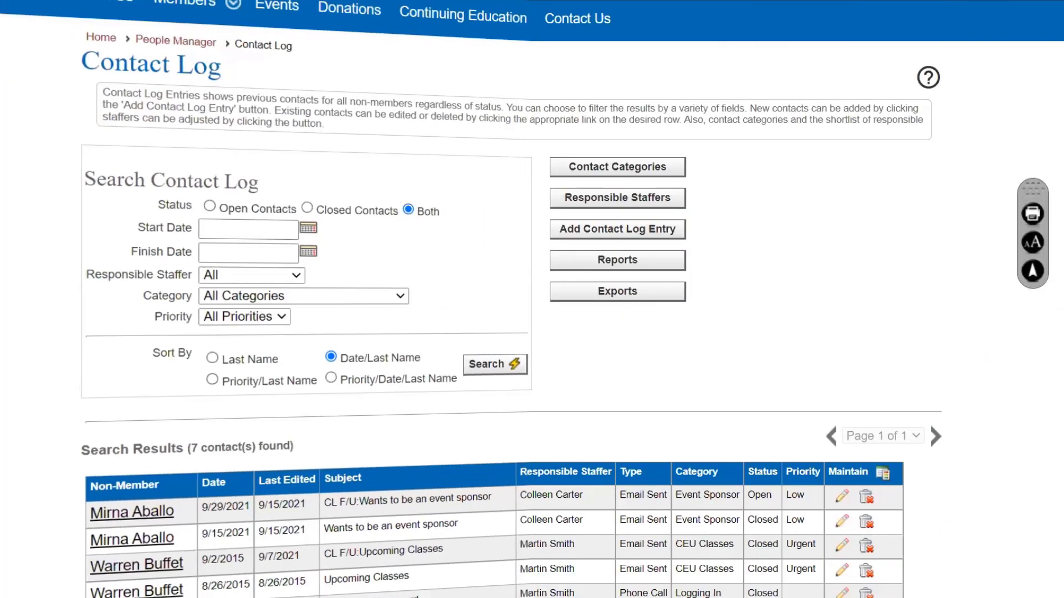
- Go back to the Control Panel and open People Lookup with its search filters and results in view
scroll(347, 124, up, 2)
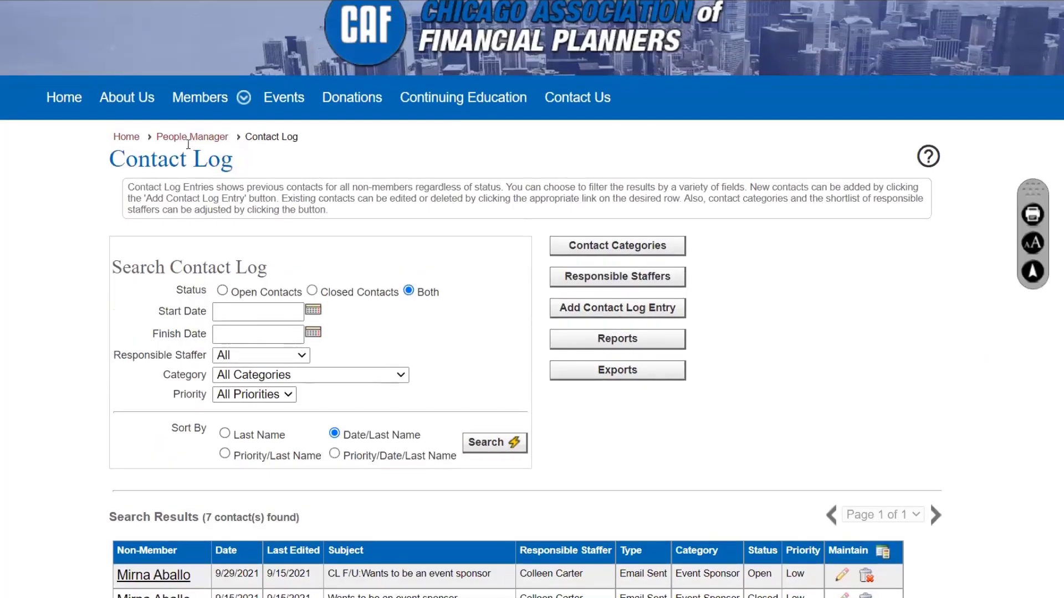
scroll(177, 141, up, 2)
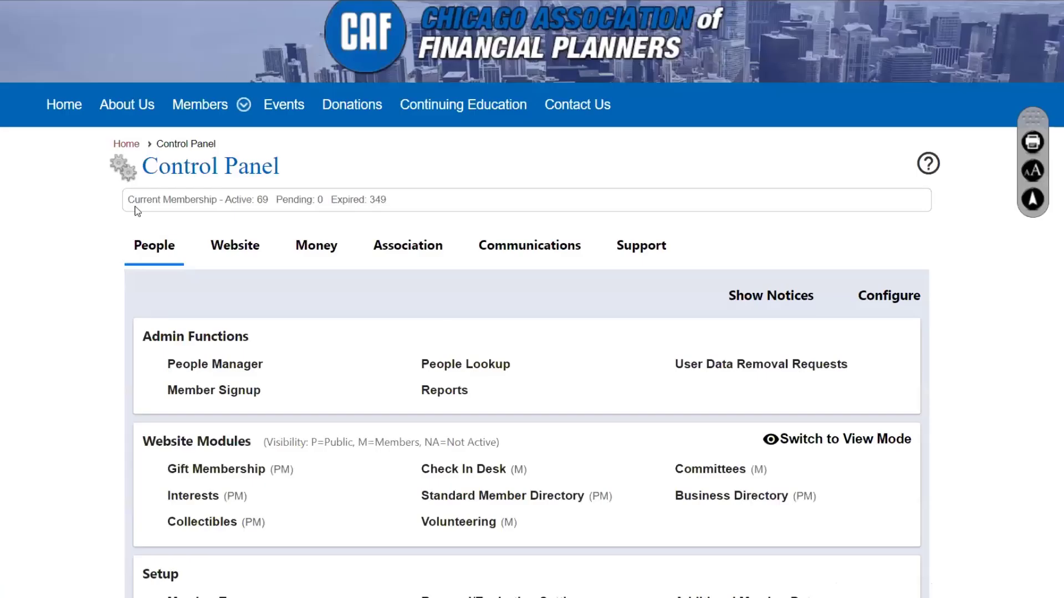
scroll(532, 299, down, 3)
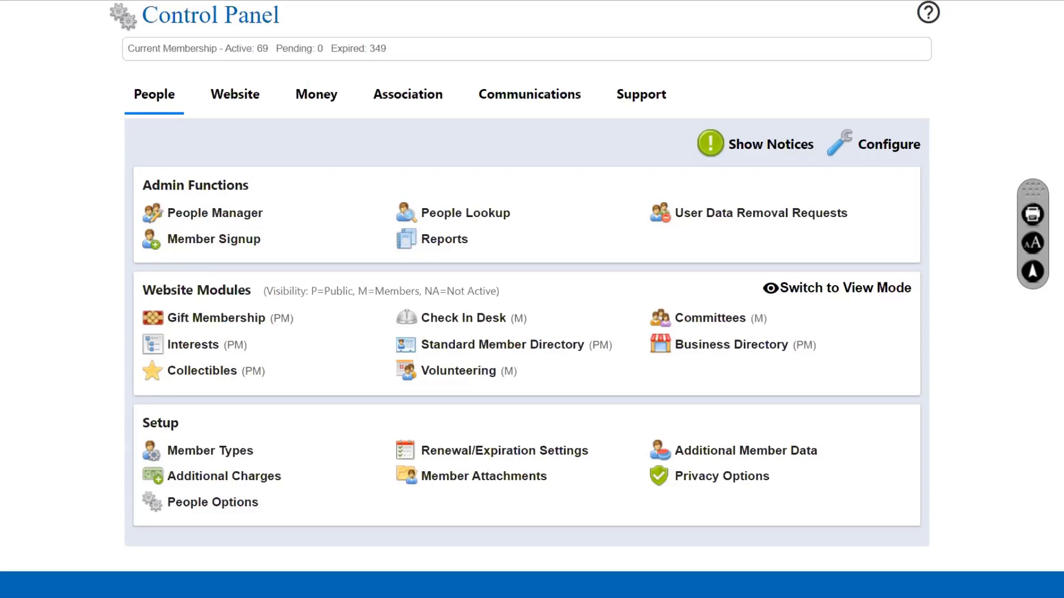
click(416, 221)
scroll(555, 297, down, 3)
scroll(557, 301, down, 1)
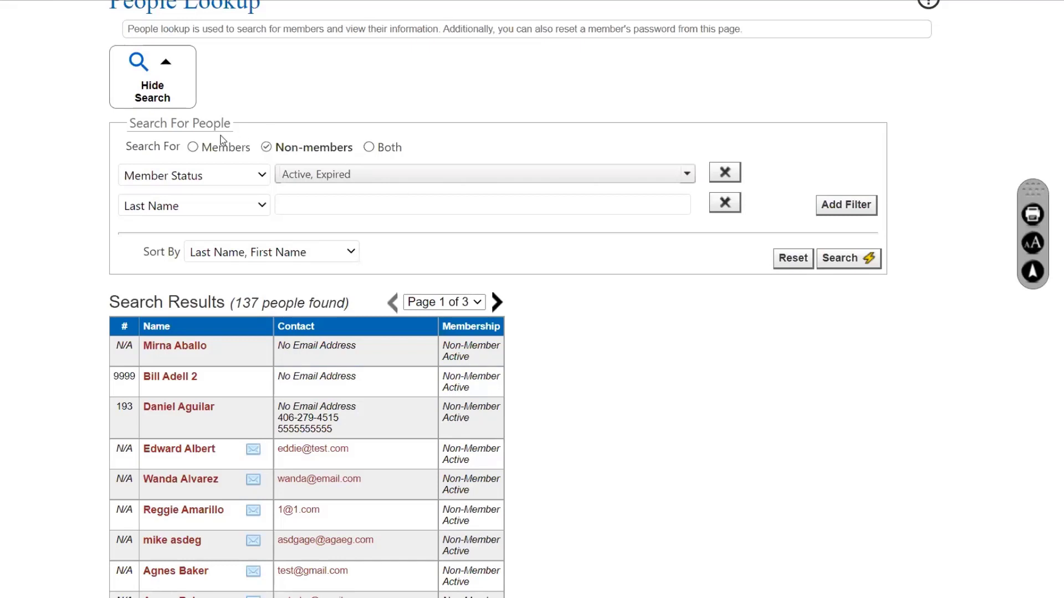
- Examine the available search filter fields and listed non-members in People Lookup, and run the search for members instead
click(203, 181)
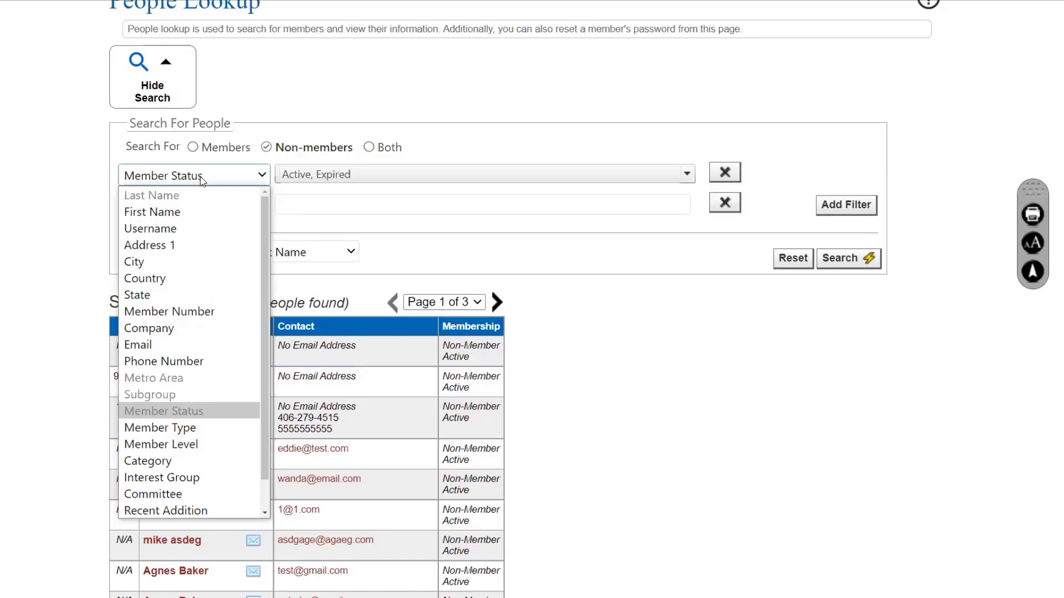
click(555, 264)
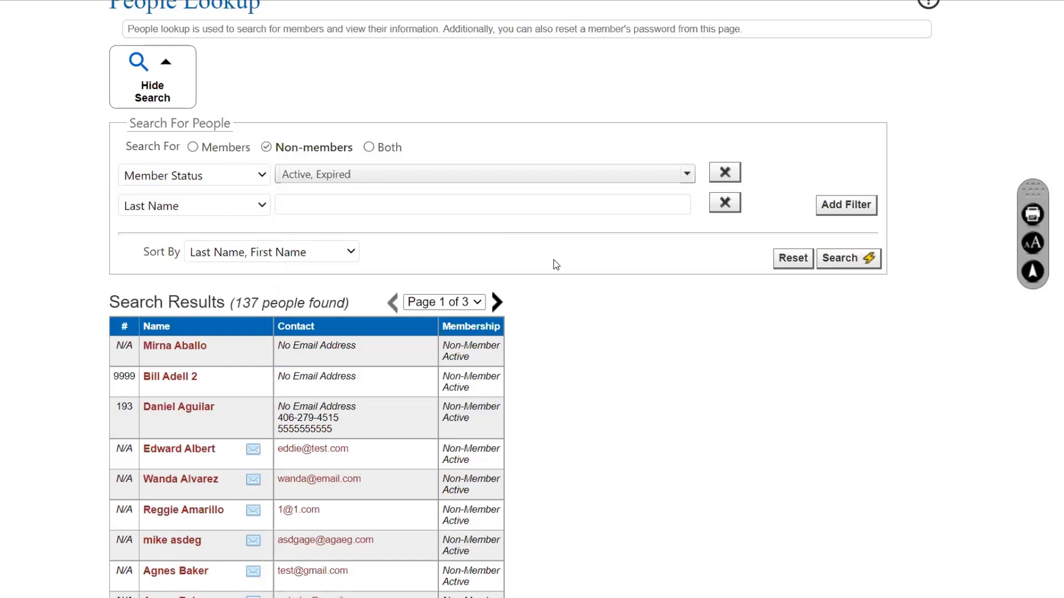
scroll(547, 321, down, 3)
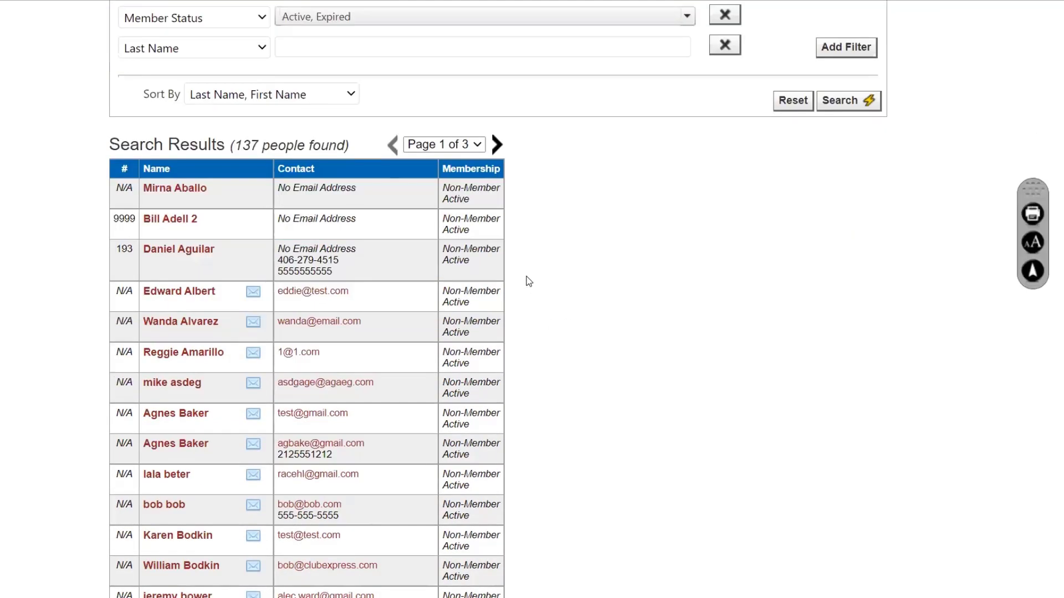
scroll(529, 281, up, 2)
click(233, 68)
click(829, 175)
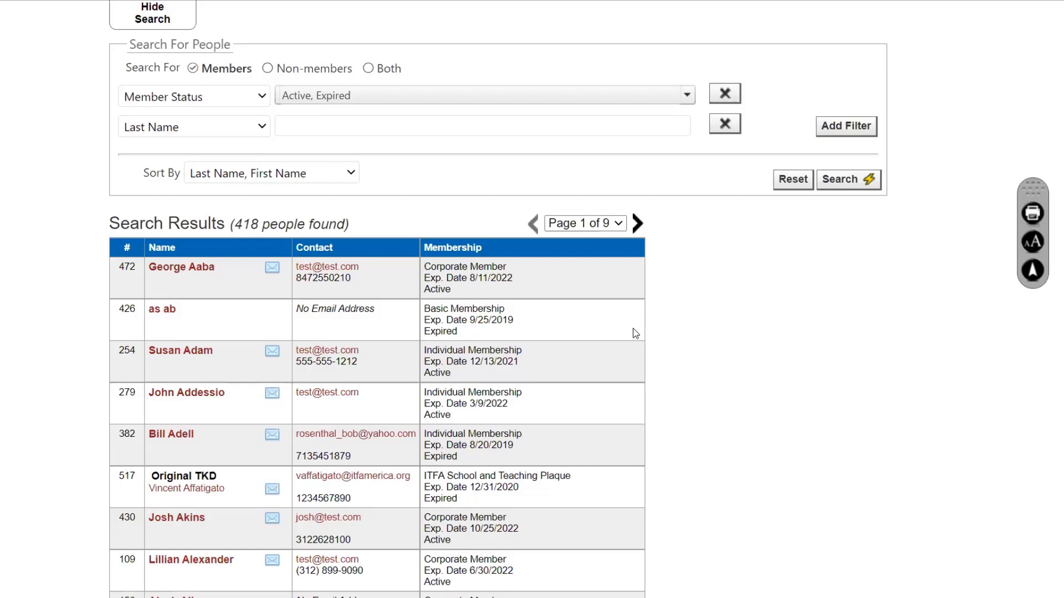
- View the contact info of the first member in the lookup results and close it
click(204, 272)
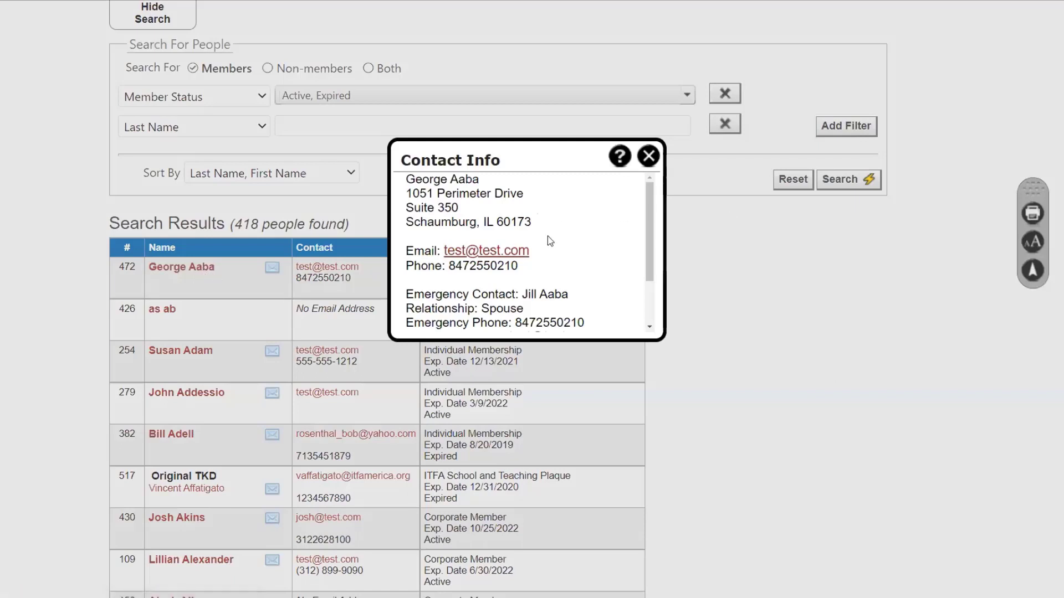
drag(646, 234, 646, 197)
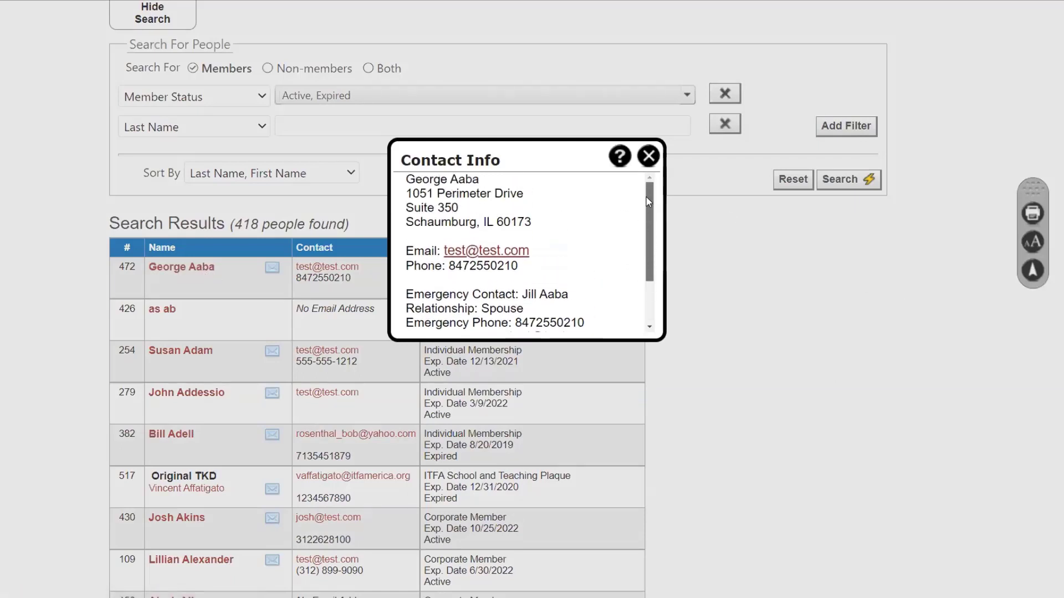
click(648, 157)
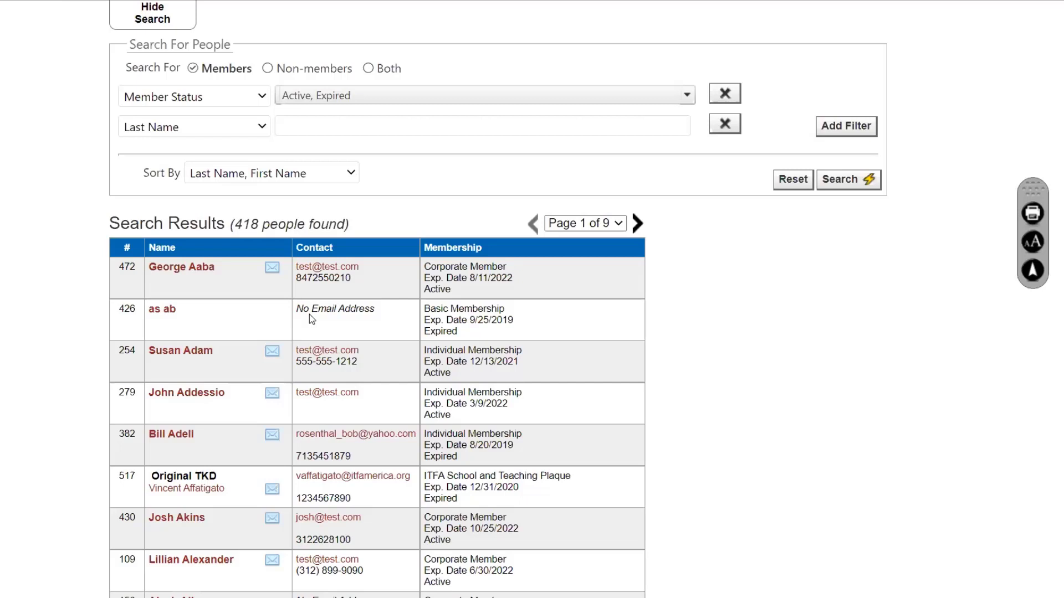
- Return to the Control Panel, open the People Manager and bring up the members' contact log entries
scroll(316, 320, up, 3)
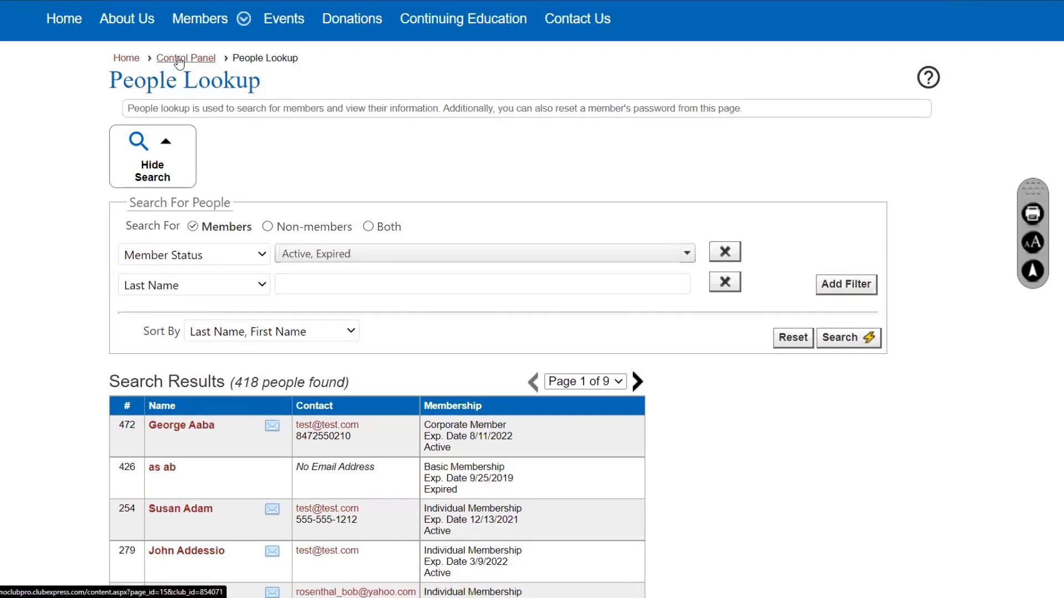
click(179, 59)
scroll(179, 63, down, 4)
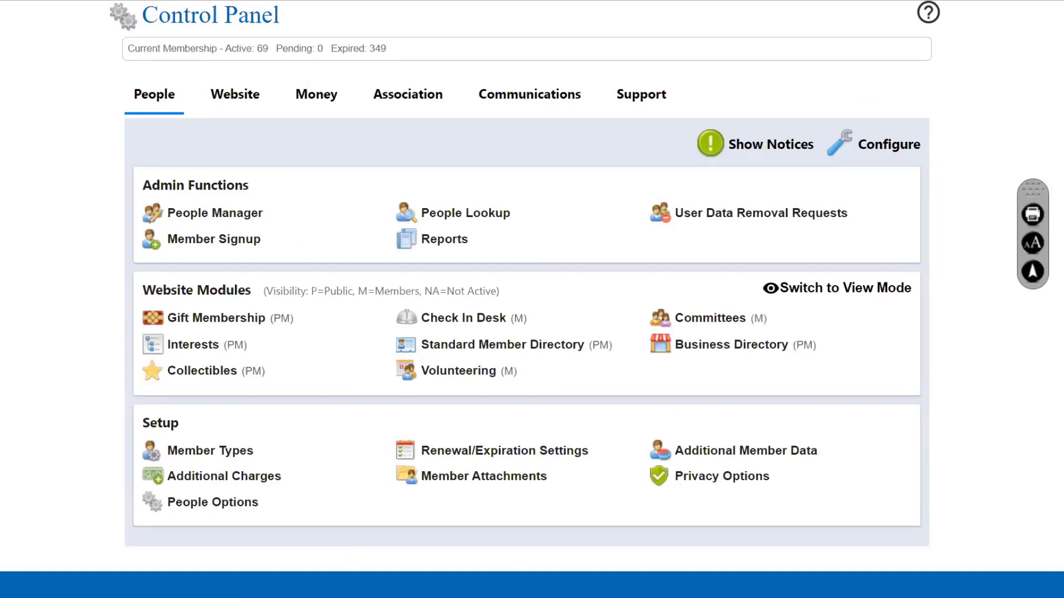
click(249, 217)
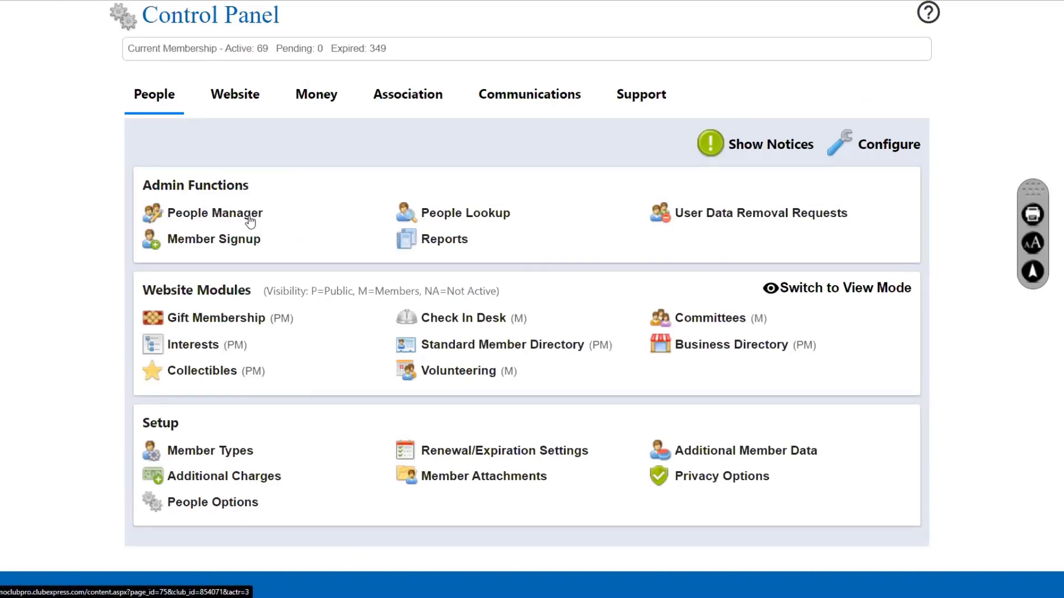
scroll(277, 219, down, 3)
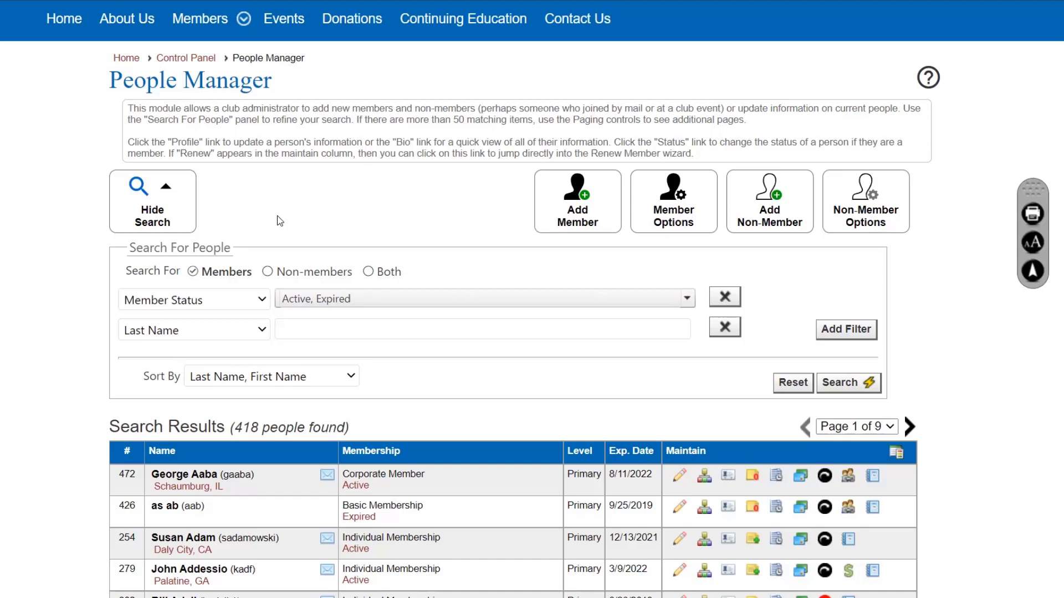
click(666, 218)
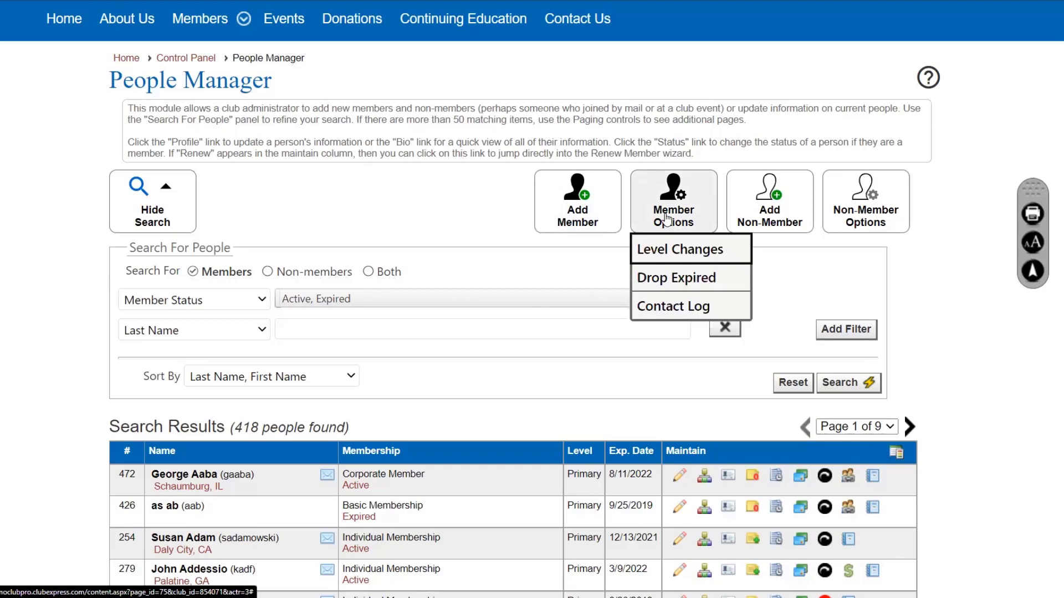
click(659, 306)
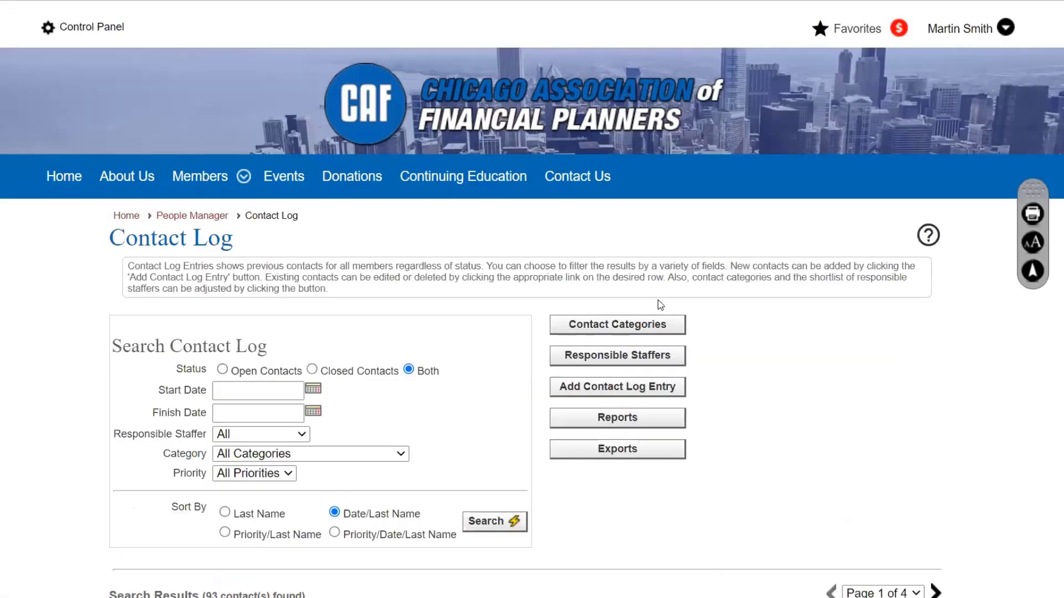
scroll(657, 300, down, 4)
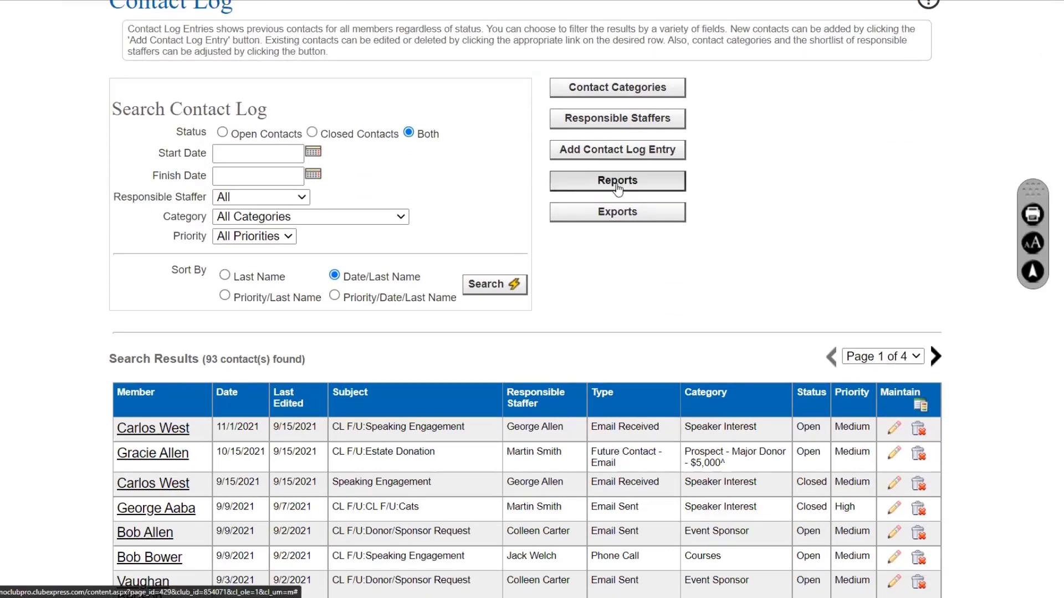
- Run the Open Log Entries by Member/Non-Member report in CSV (unformatted) format
click(617, 187)
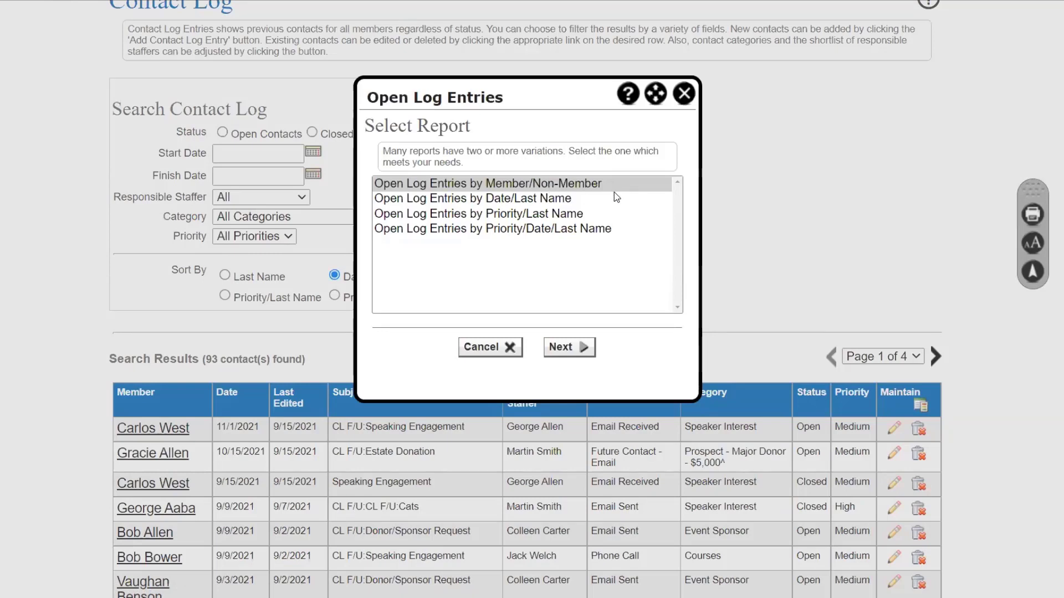
click(581, 348)
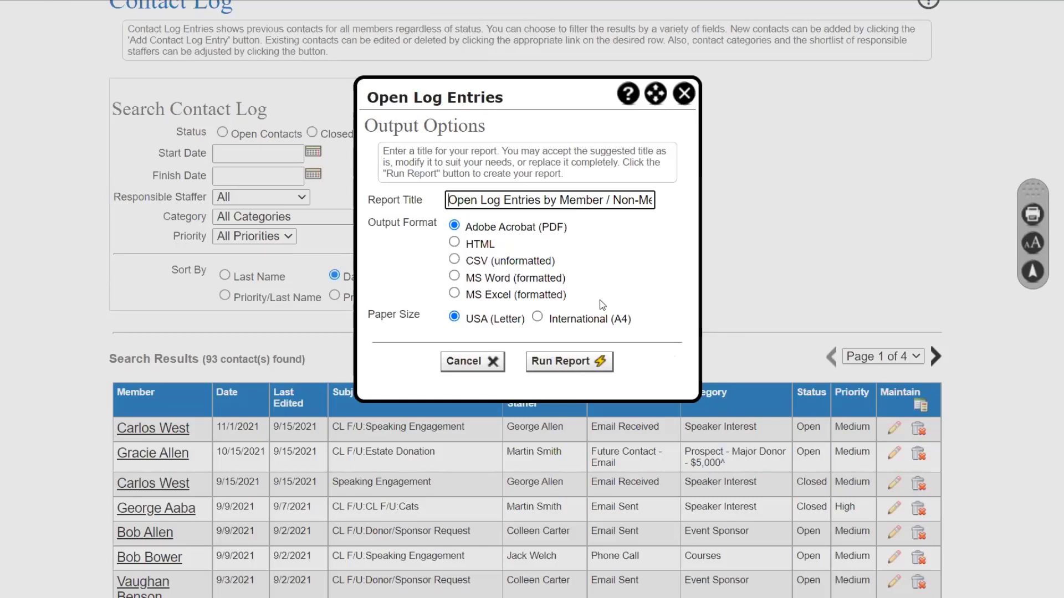
click(499, 265)
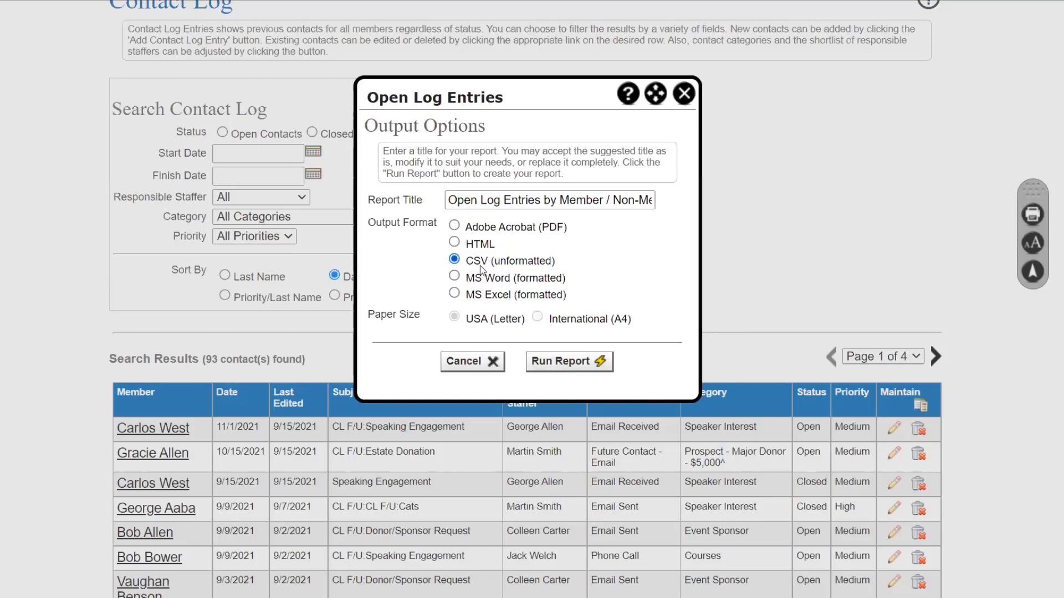
click(552, 359)
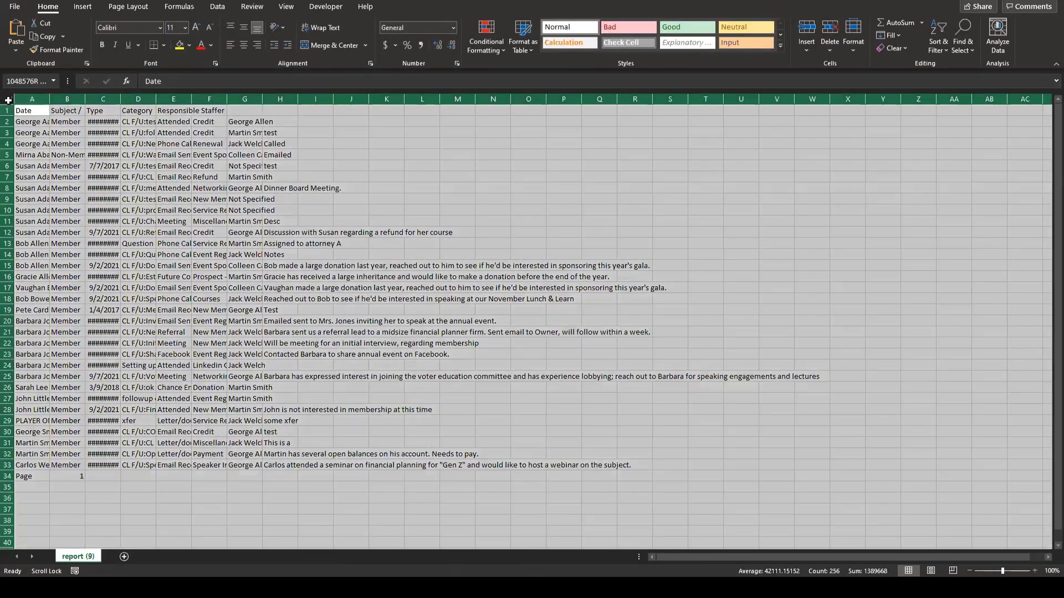
- In the report opened in Excel, autofit all column widths to their contents and review the rows
click(7, 99)
double_click(50, 98)
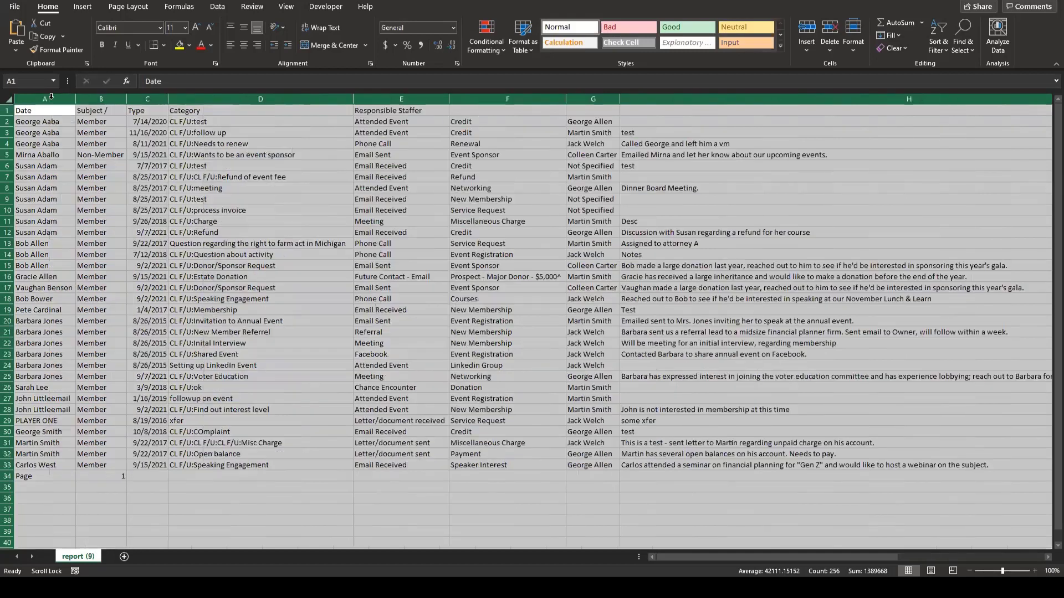
click(72, 136)
scroll(391, 499, down, 1)
scroll(393, 506, up, 1)
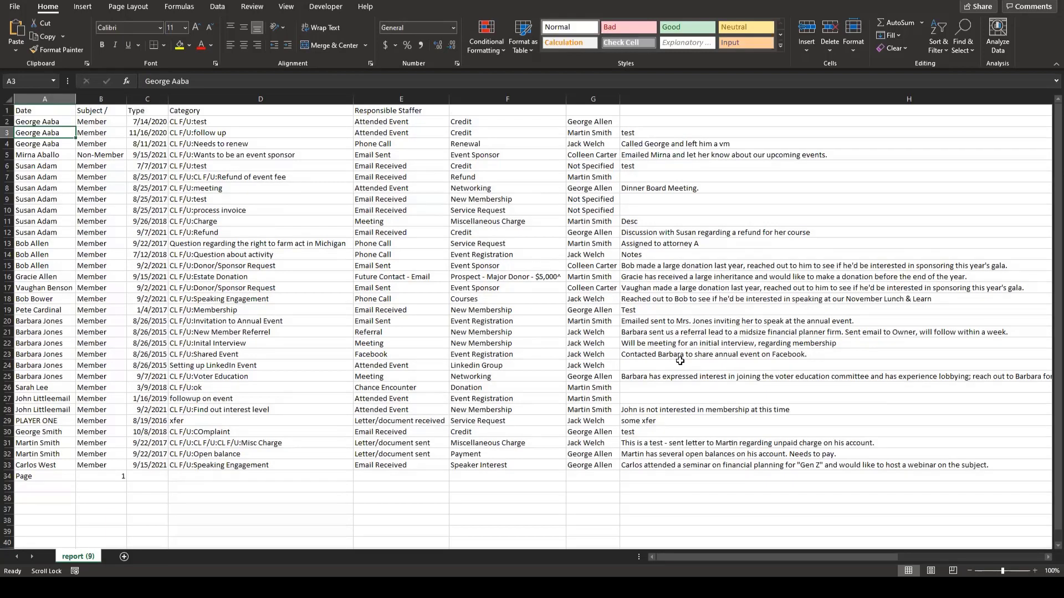
- Add filters to header row 1 and filter column G to show only the first listed responsible staffer
click(9, 109)
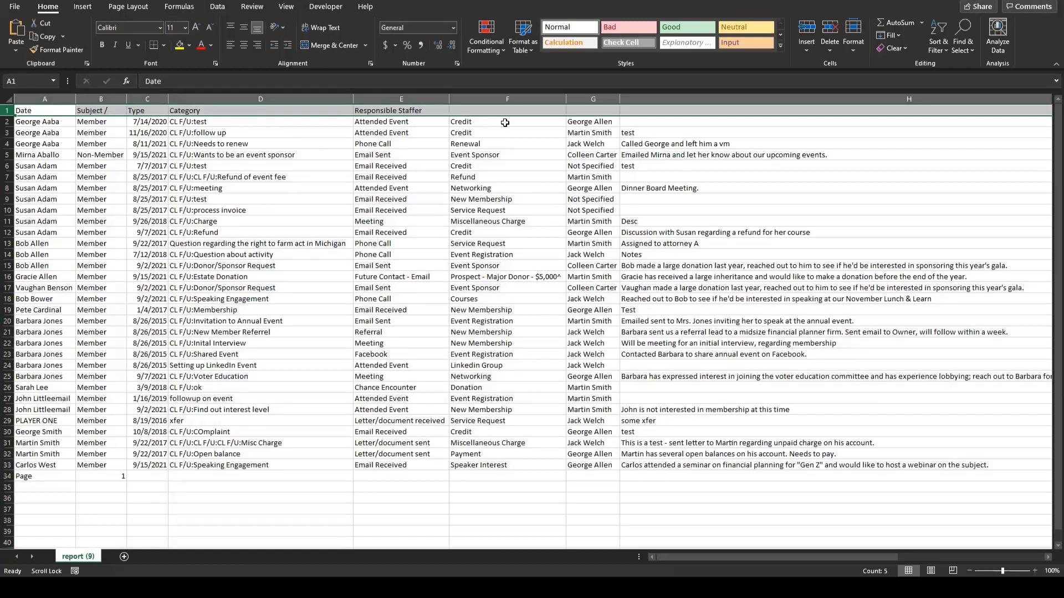
click(217, 7)
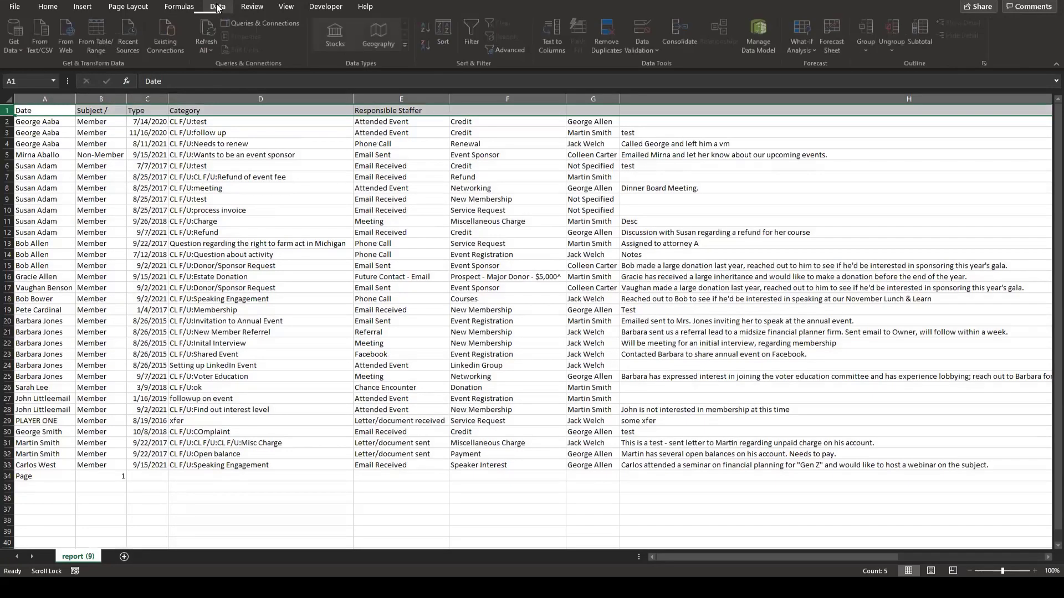
click(474, 33)
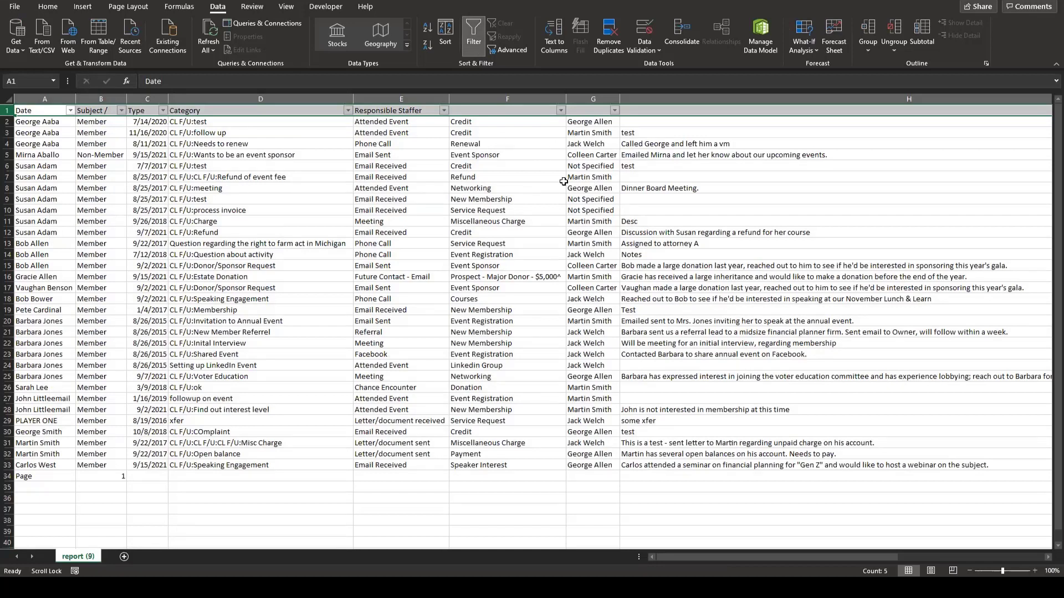
click(615, 111)
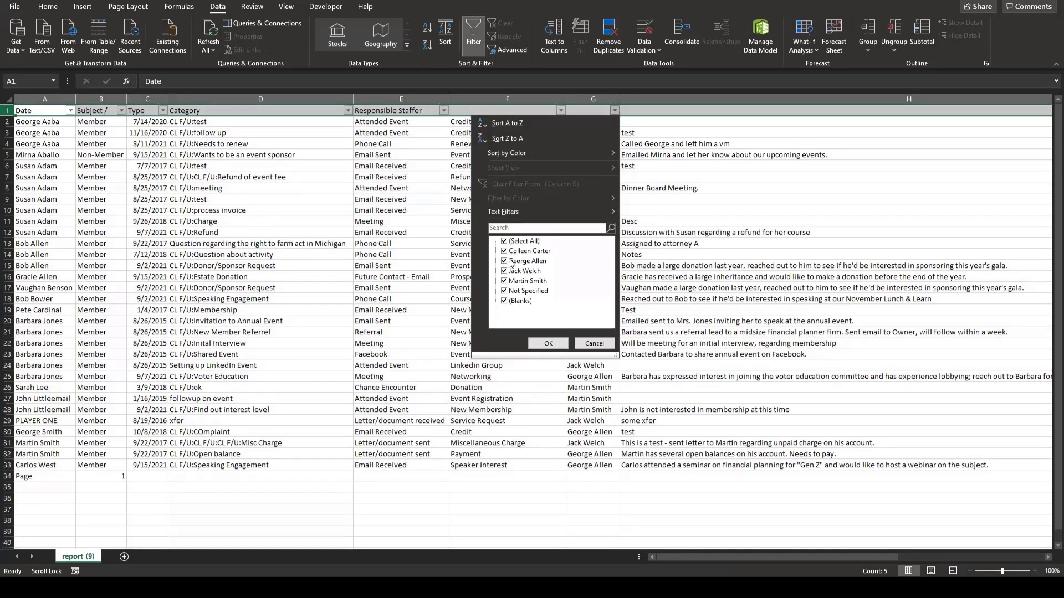
click(505, 241)
click(506, 251)
click(548, 343)
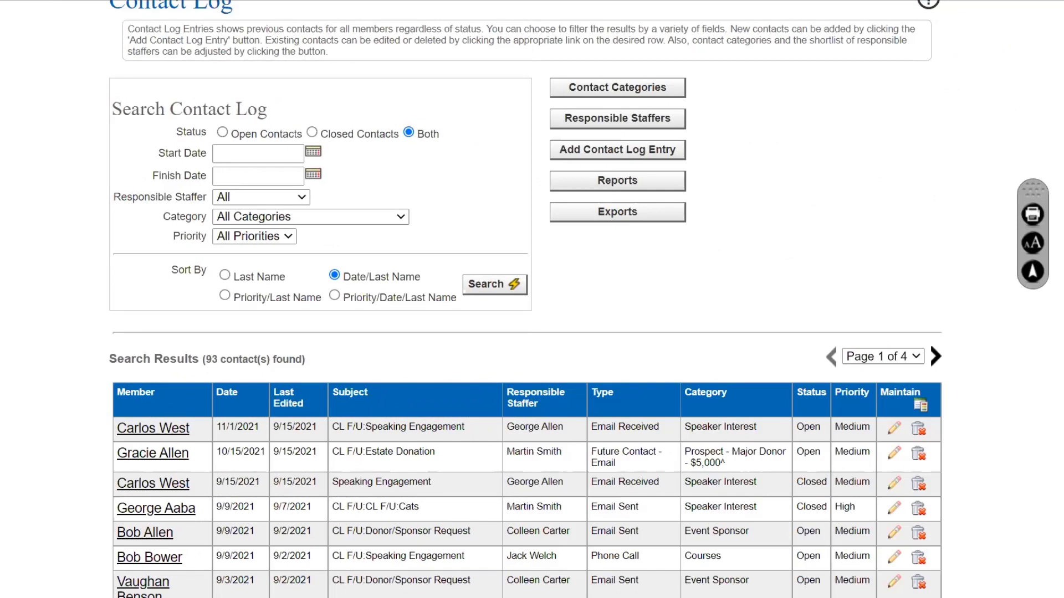
- Return from the contact log to the People Manager and browse the member search results down to the expired members
scroll(482, 181, up, 3)
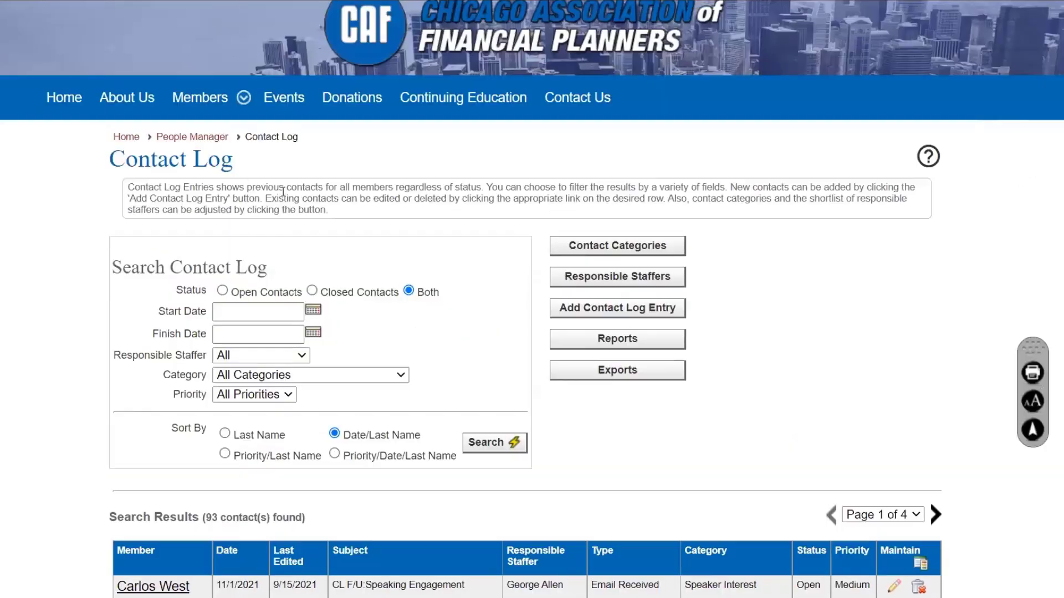
click(205, 143)
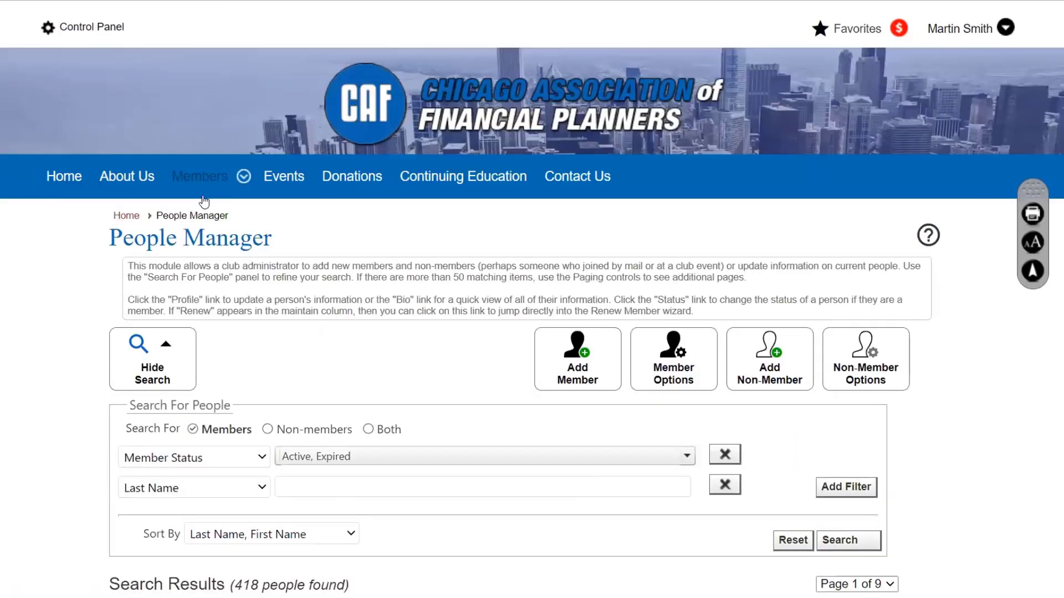
scroll(256, 244, down, 1)
scroll(256, 244, down, 2)
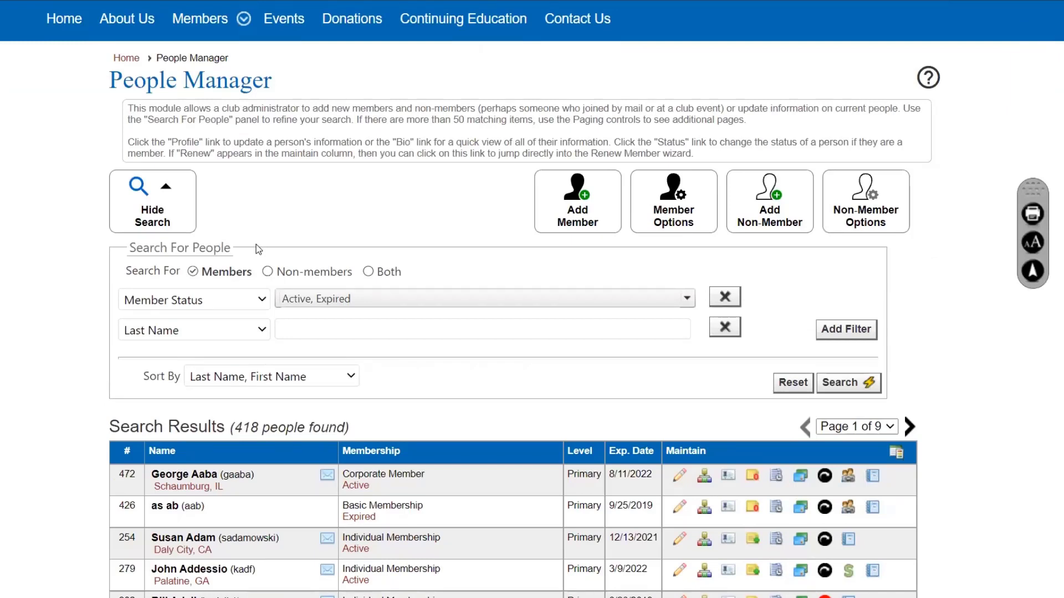
scroll(673, 365, down, 5)
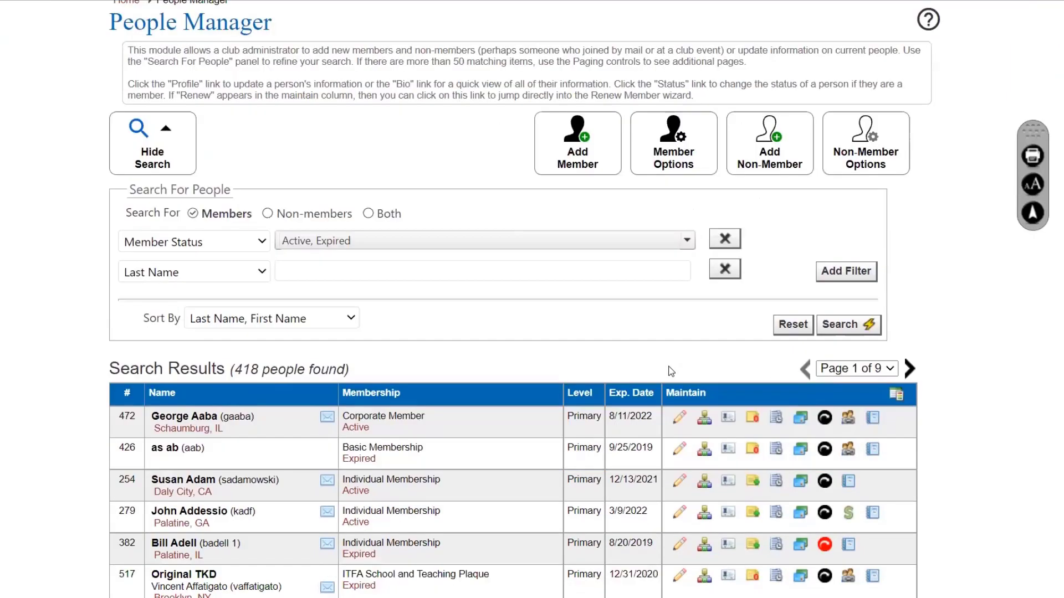
scroll(672, 370, down, 3)
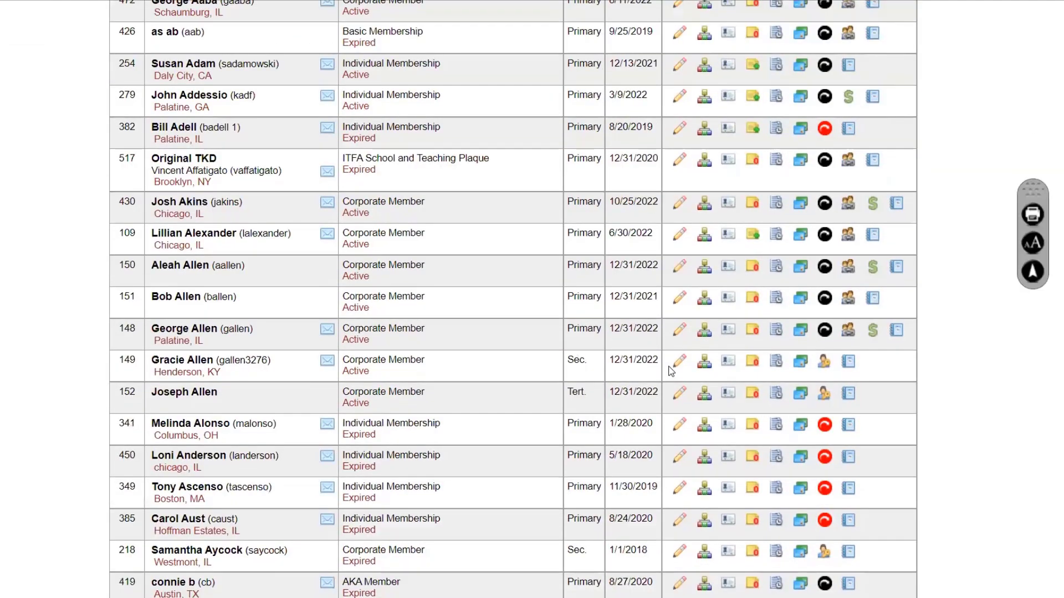
- View the Drop options in the status dialog of the expired member with expiration date 5/18/2020, and close it without saving
click(357, 467)
click(397, 250)
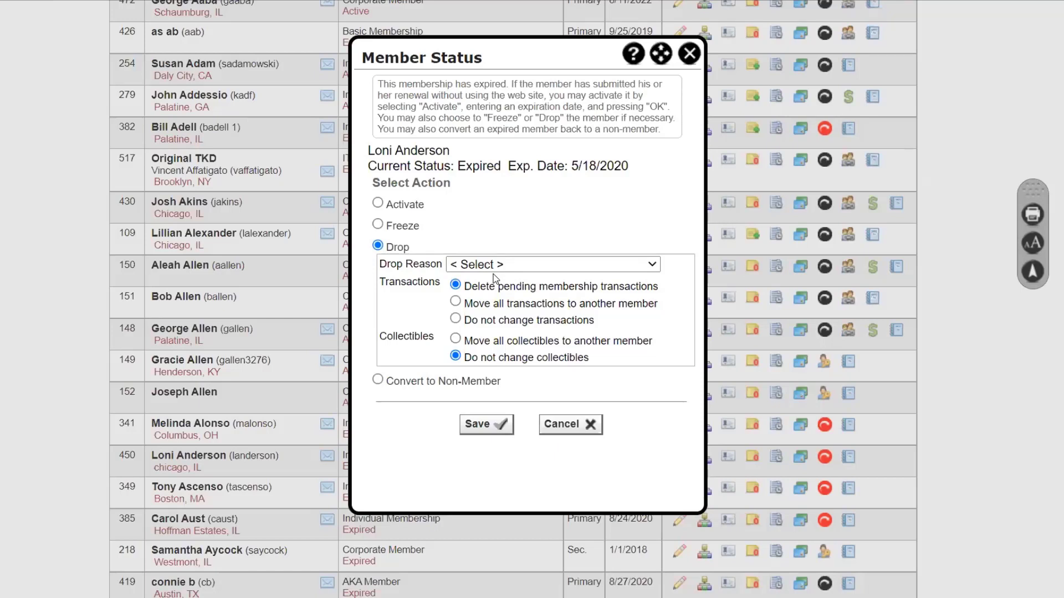
click(688, 54)
- Look at Drop Expired among the member options, and view the status actions for the member expired 1/28/2020 without saving
scroll(672, 218, up, 7)
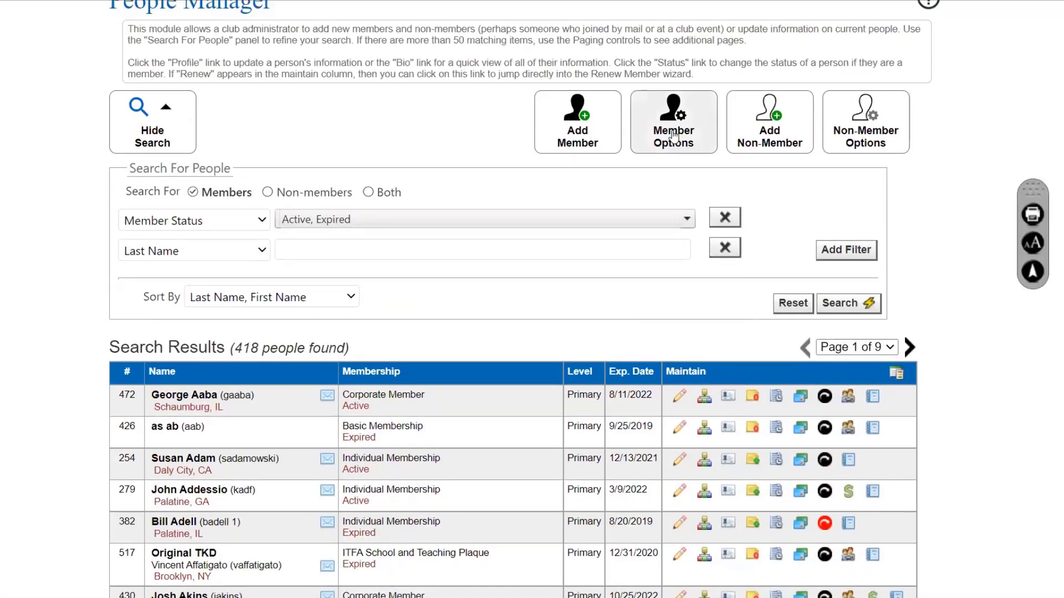
click(673, 133)
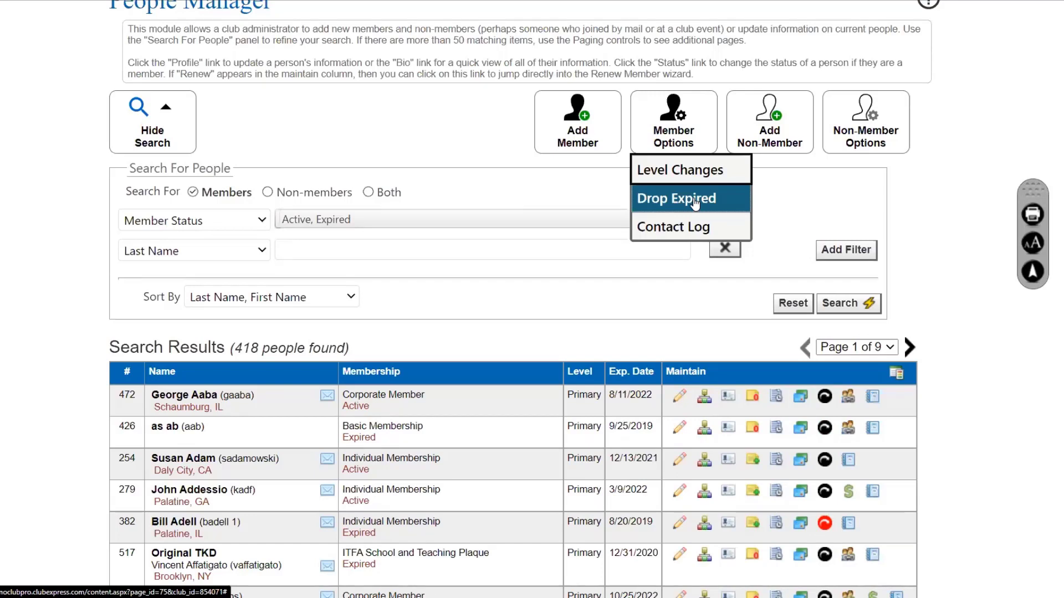
scroll(570, 320, down, 7)
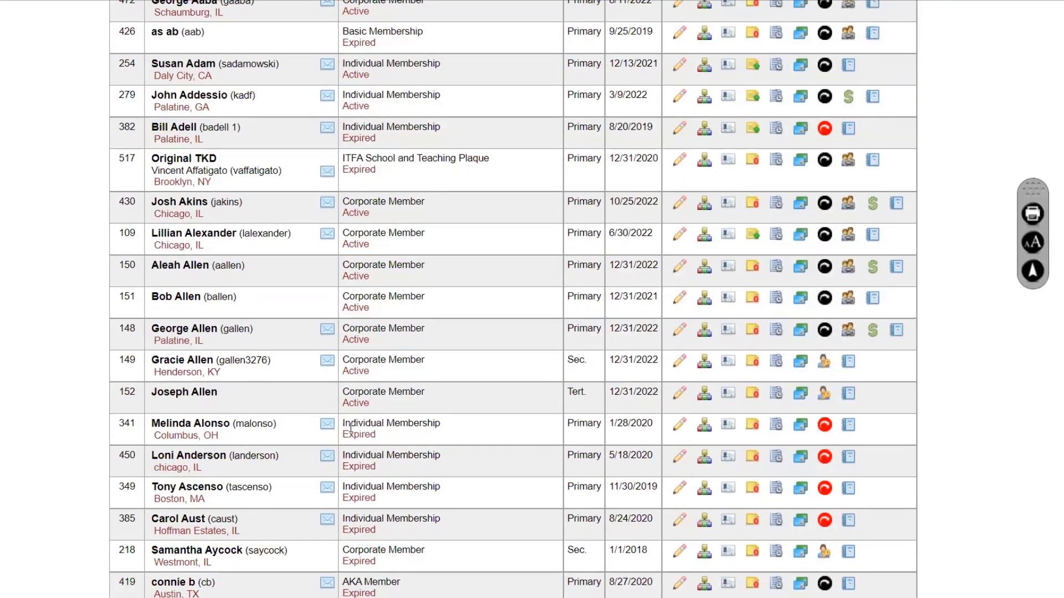
click(354, 436)
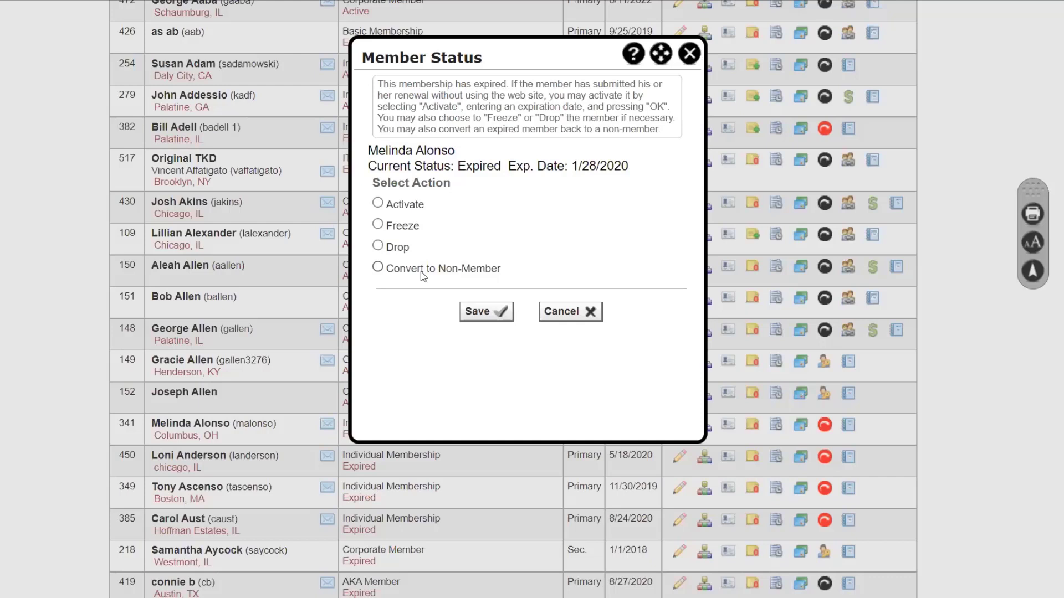
click(689, 53)
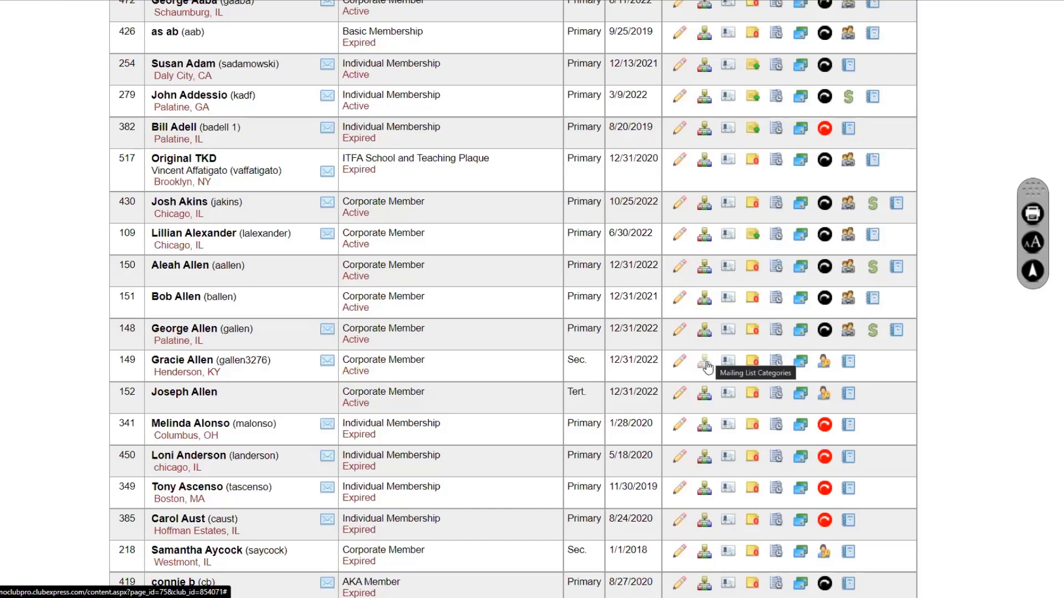
- Start adding a non-member and look through the blank entry form down to the contact log option
scroll(706, 367, up, 7)
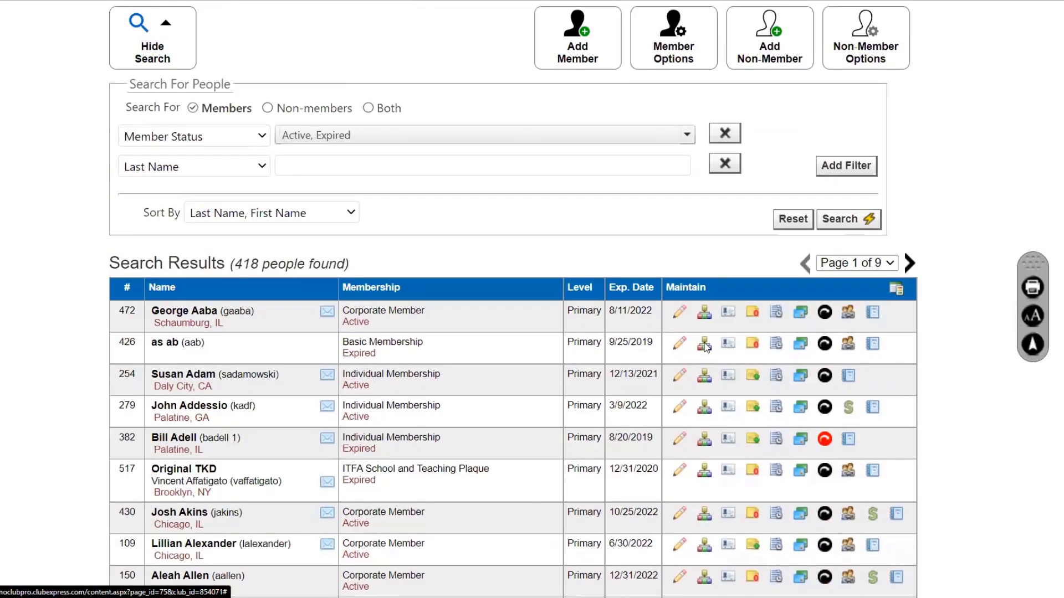
scroll(707, 347, up, 2)
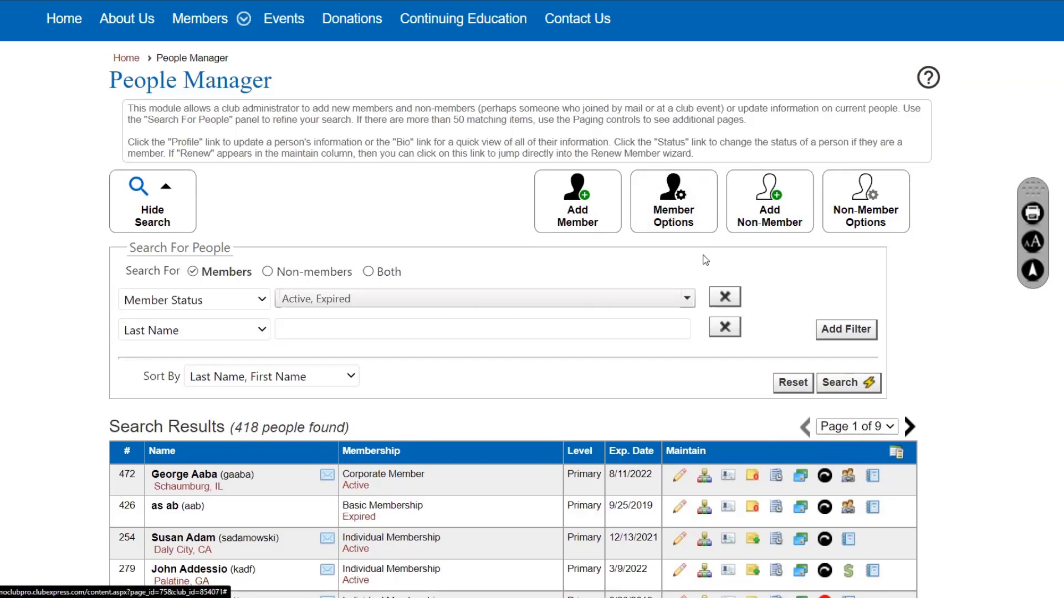
click(784, 225)
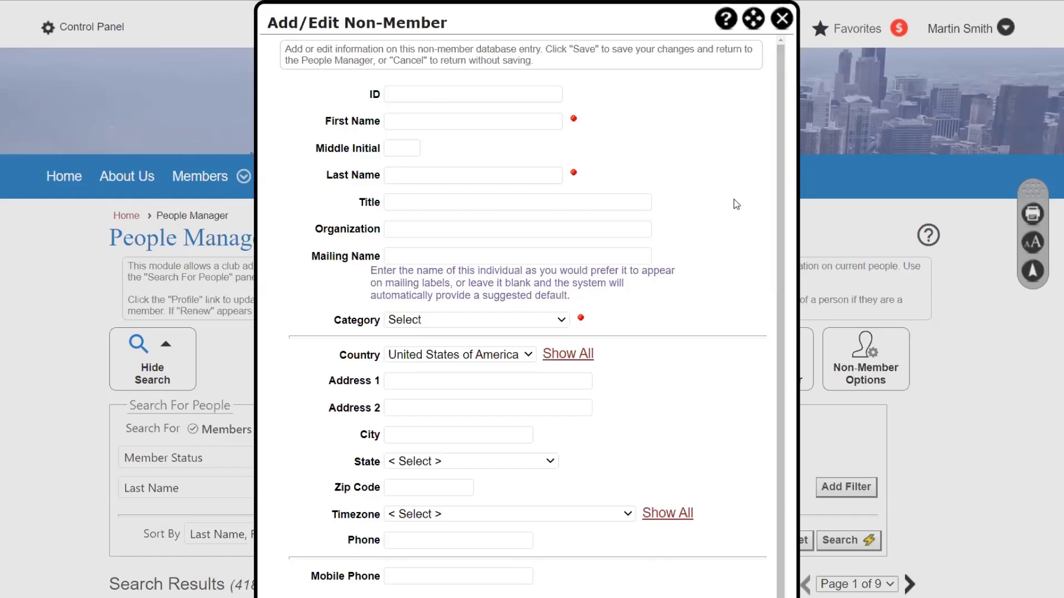
scroll(733, 200, down, 2)
scroll(733, 199, down, 2)
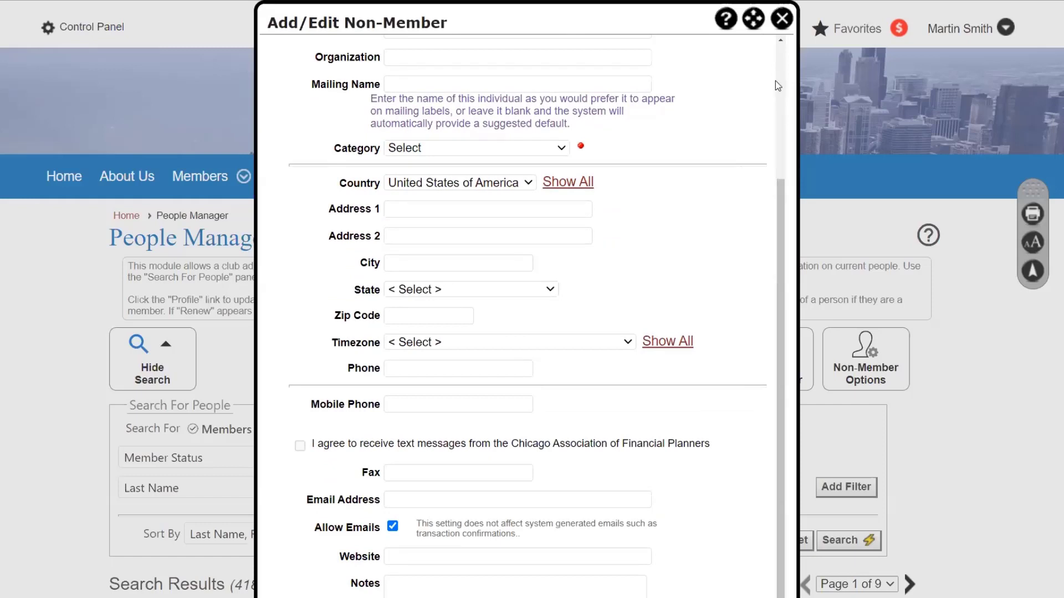
scroll(725, 221, down, 3)
scroll(722, 216, down, 2)
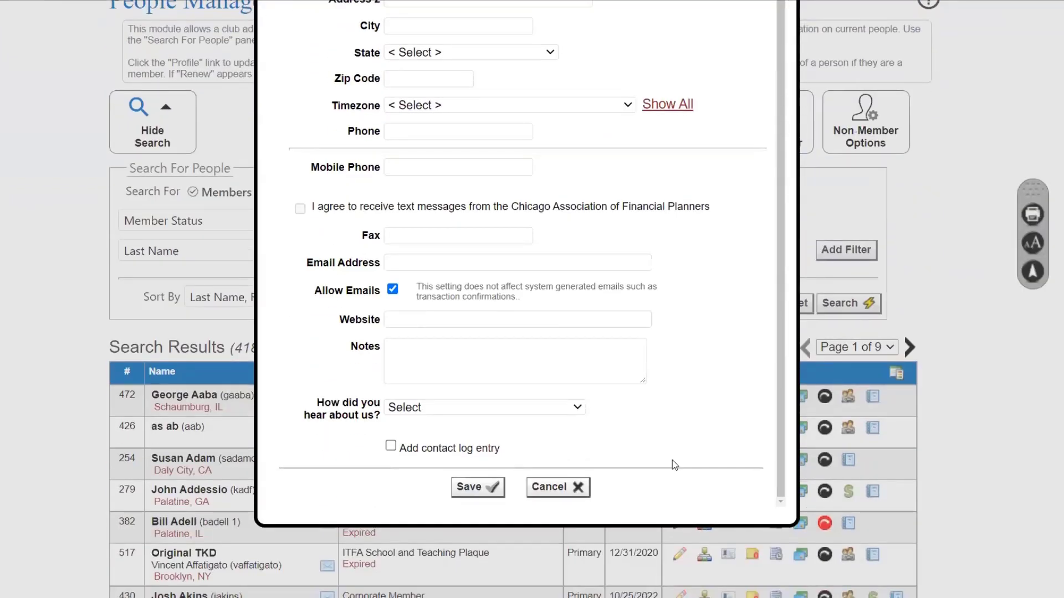
- Enable adding a contact log entry on the new non-member form and review the form through its Contact Log fields
click(467, 453)
scroll(613, 395, up, 3)
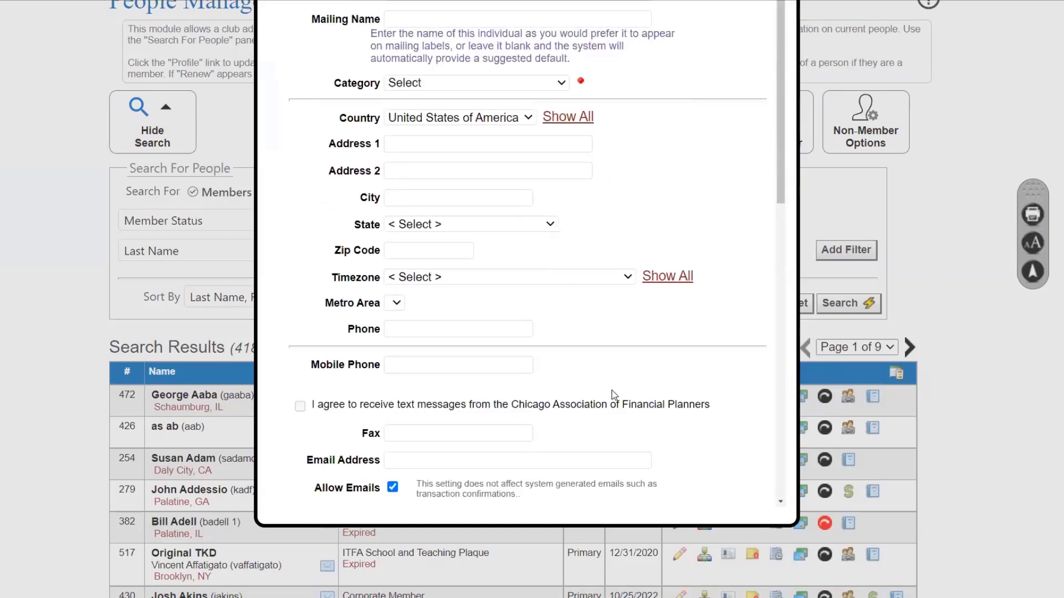
scroll(612, 390, up, 5)
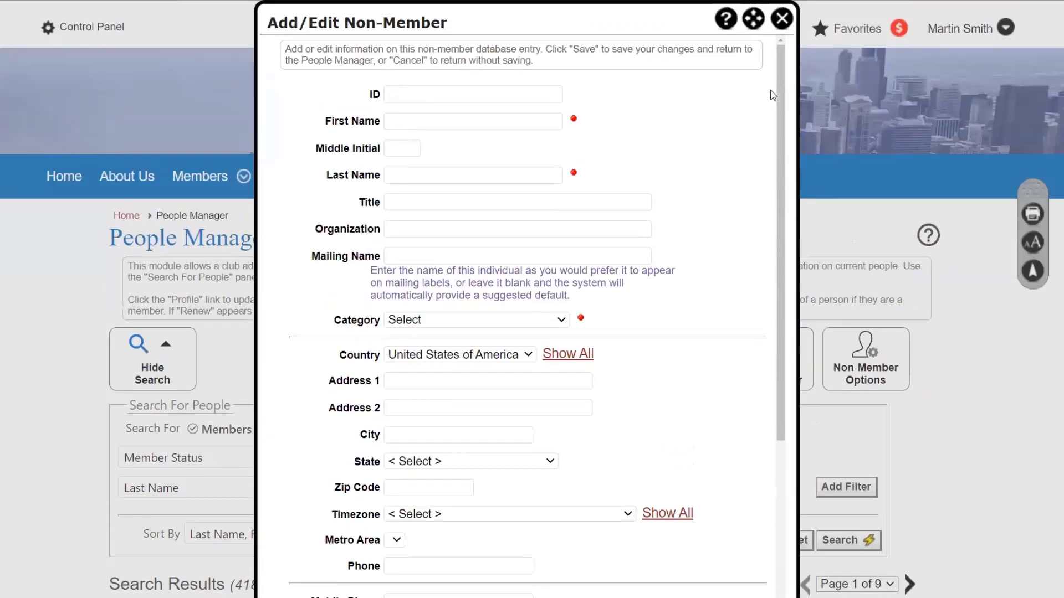
drag(781, 97, 786, 391)
scroll(890, 363, down, 3)
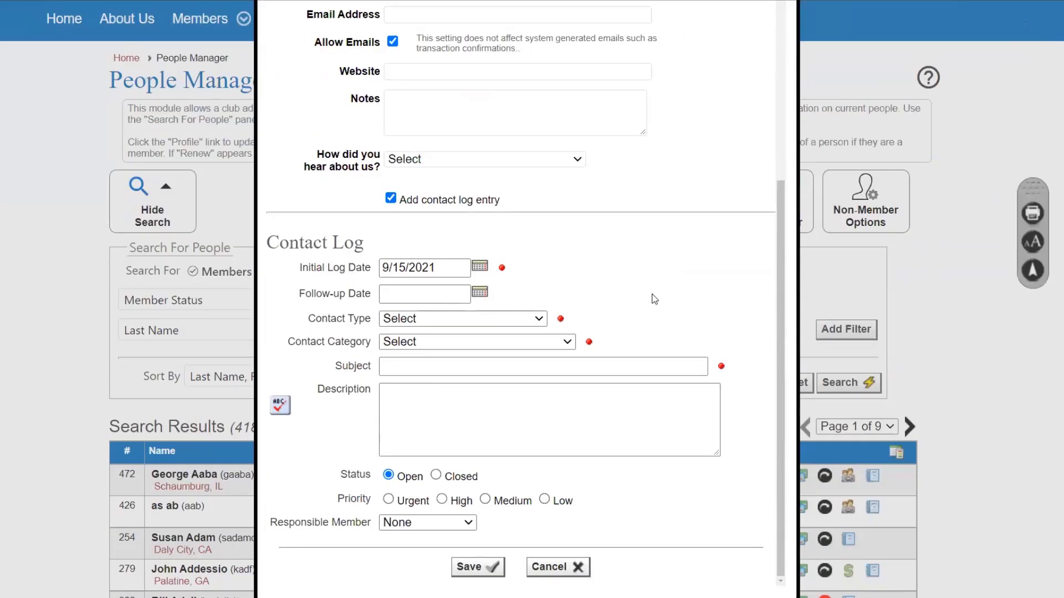